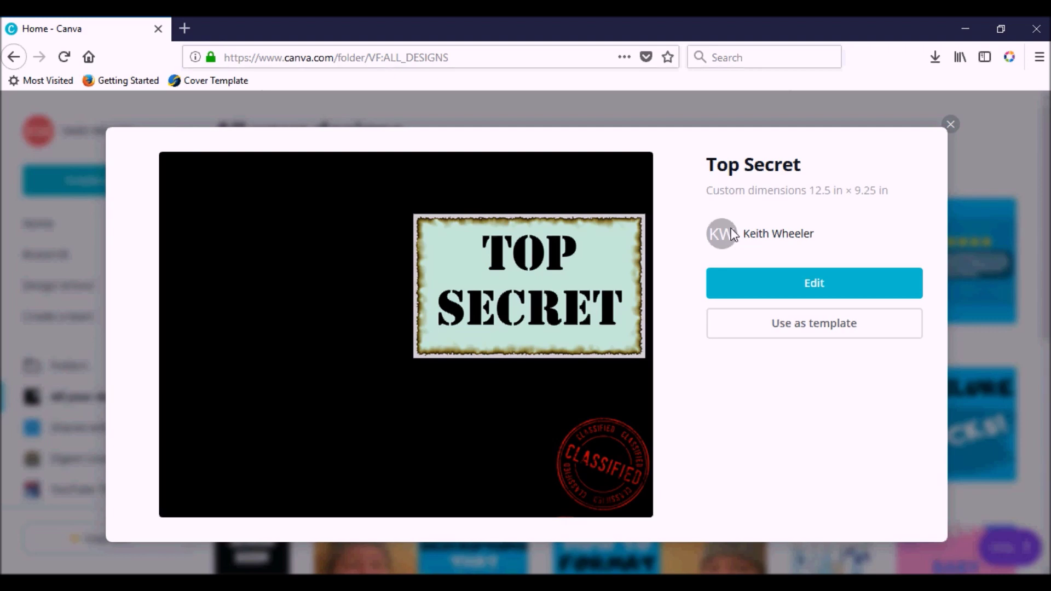
Open the Top Secret design and add the uploaded paperback cover template image.
click(799, 283)
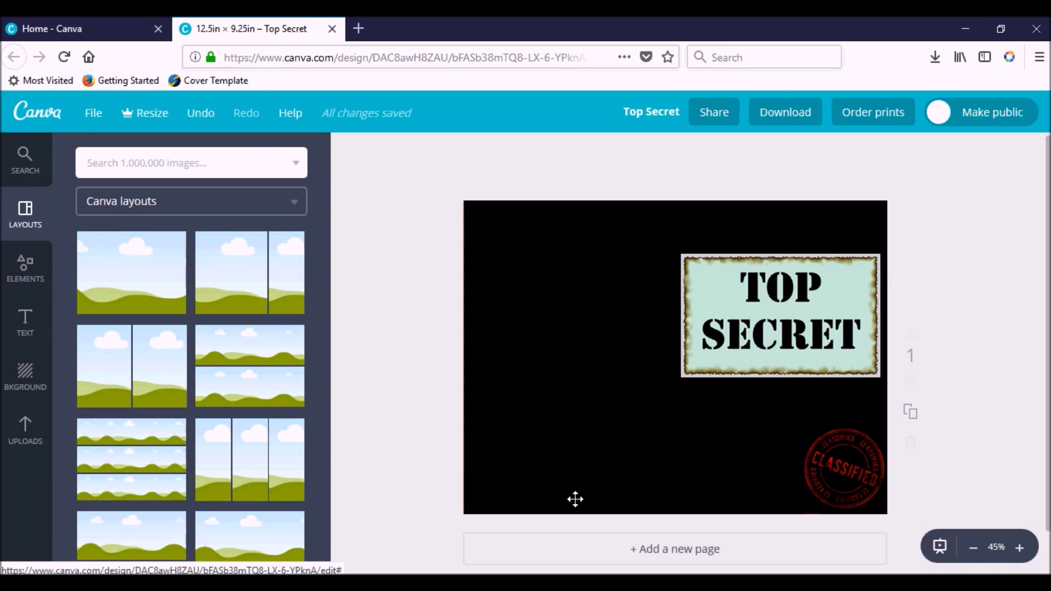
click(23, 430)
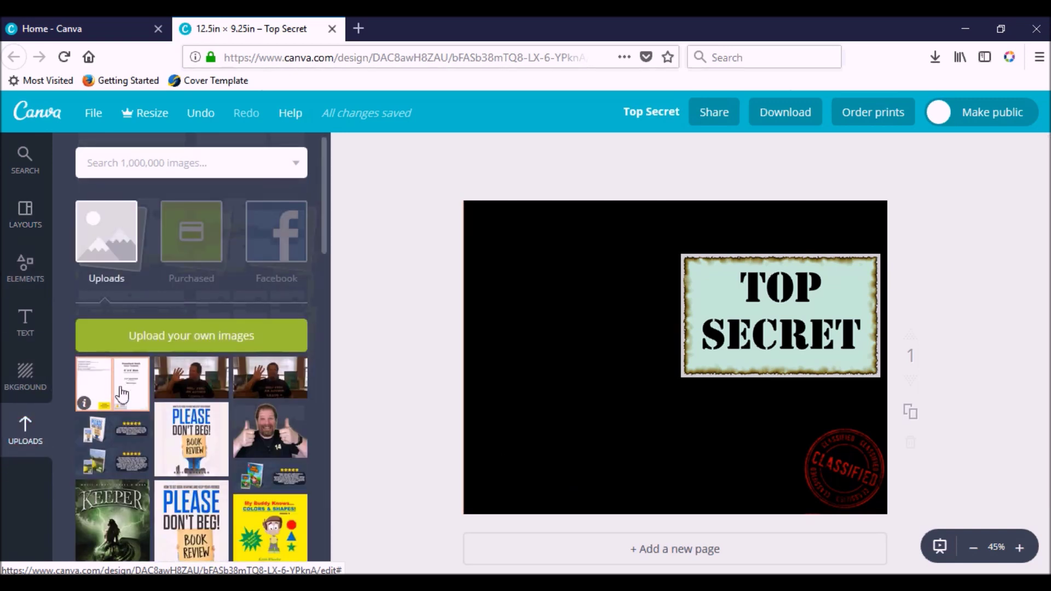
click(121, 394)
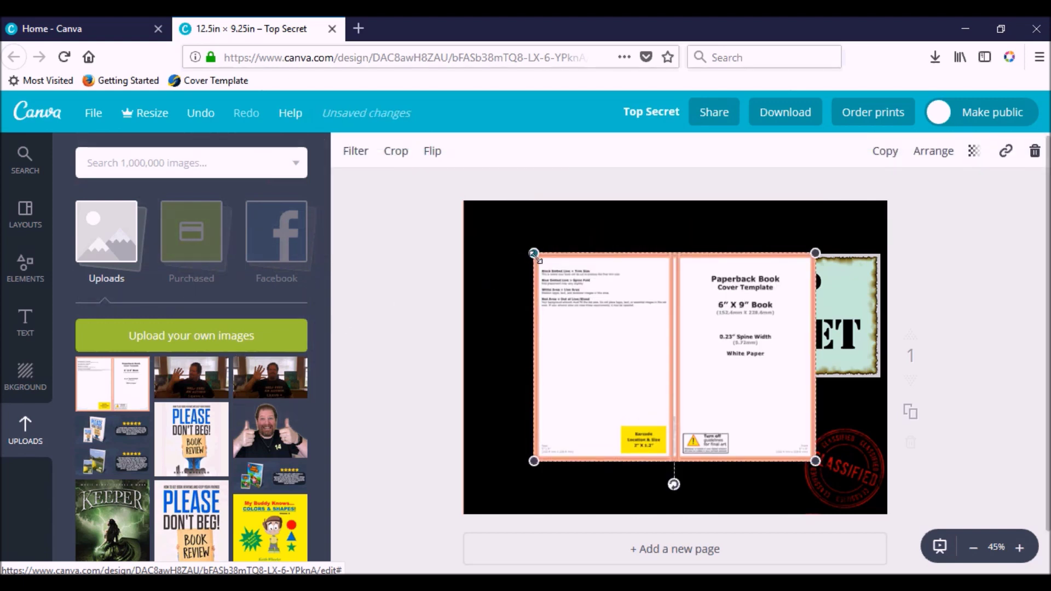
Stretch the template image to fill the whole 1199 × 888 page, then zoom in.
drag(536, 255, 466, 210)
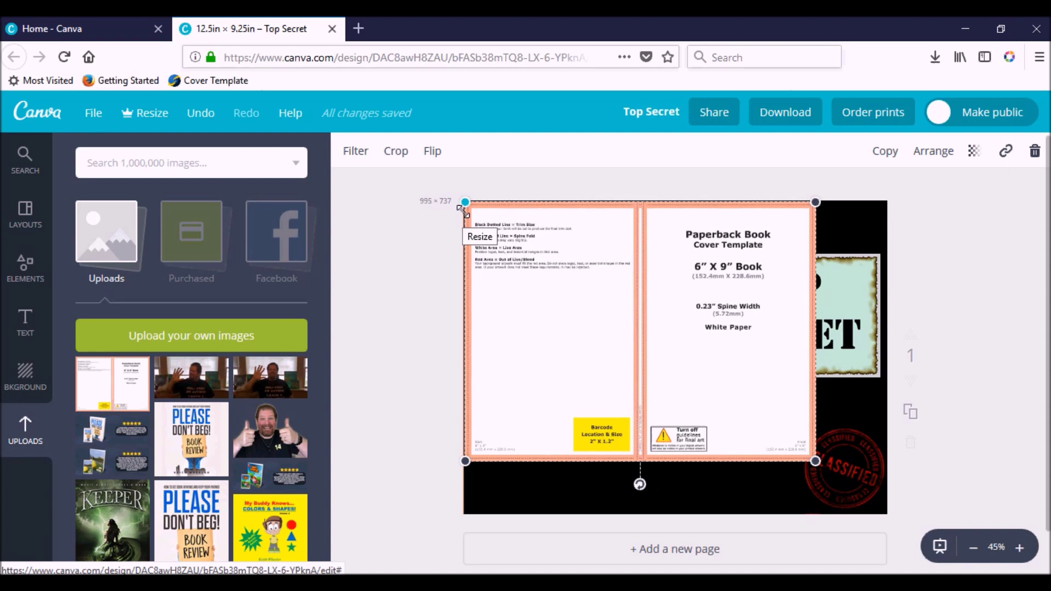
drag(815, 461, 888, 515)
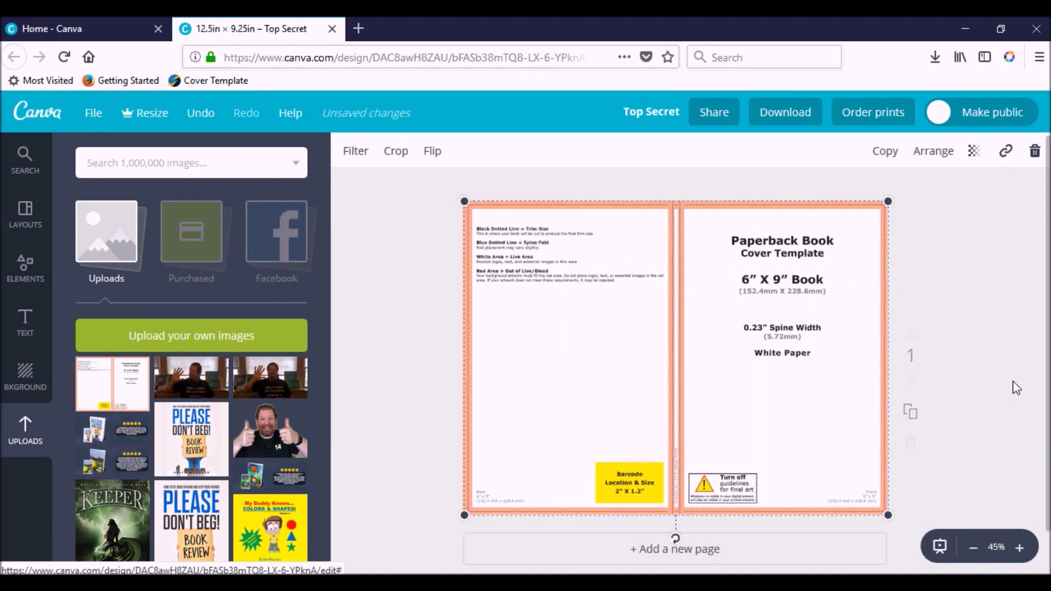
click(1020, 548)
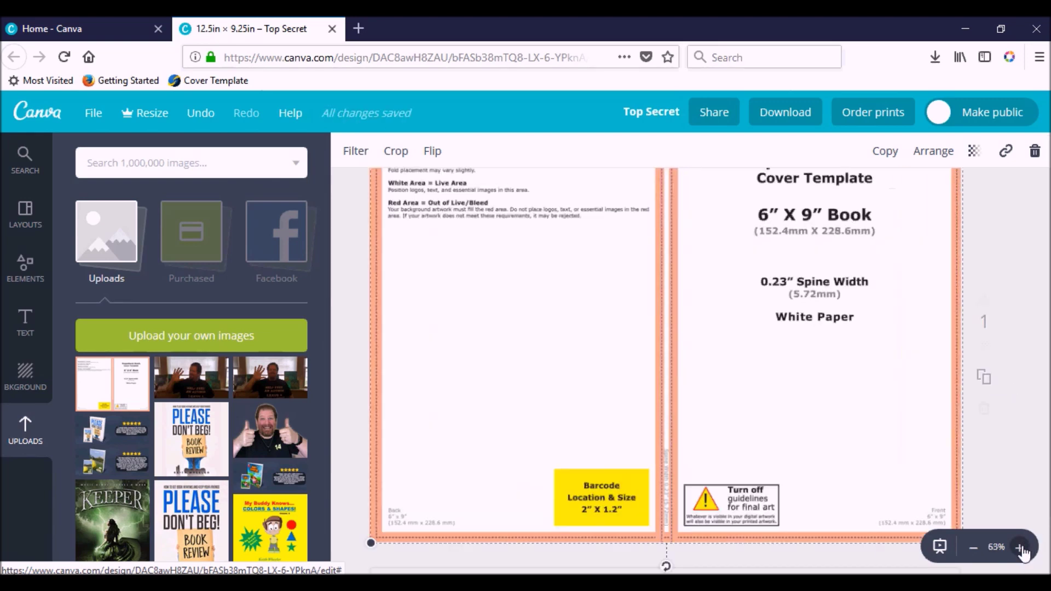
click(1021, 548)
scroll(810, 345, up, 3)
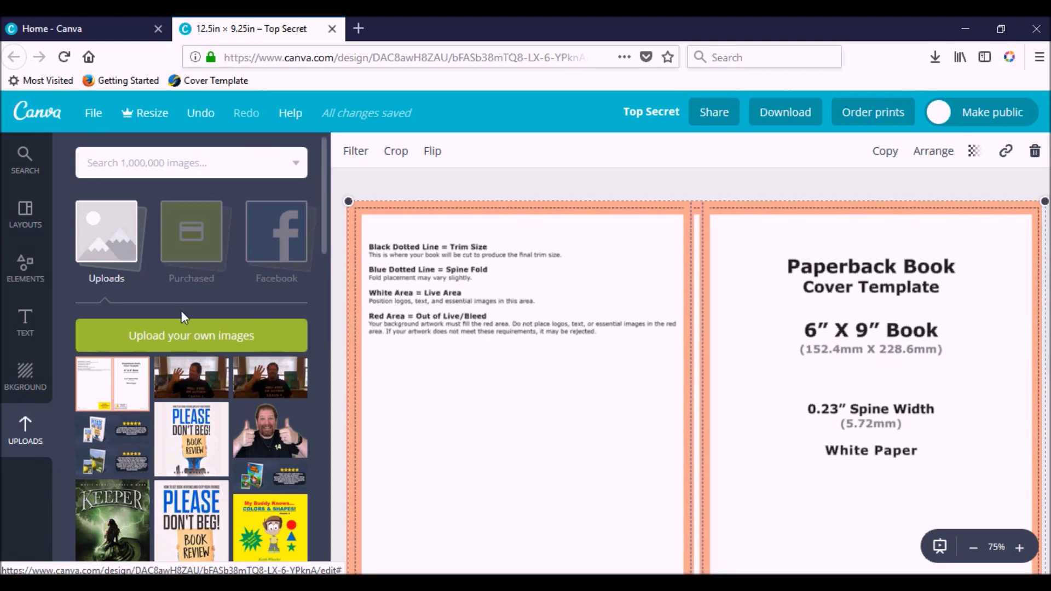
Add a square shape from Elements > Shapes onto the cover template.
click(17, 280)
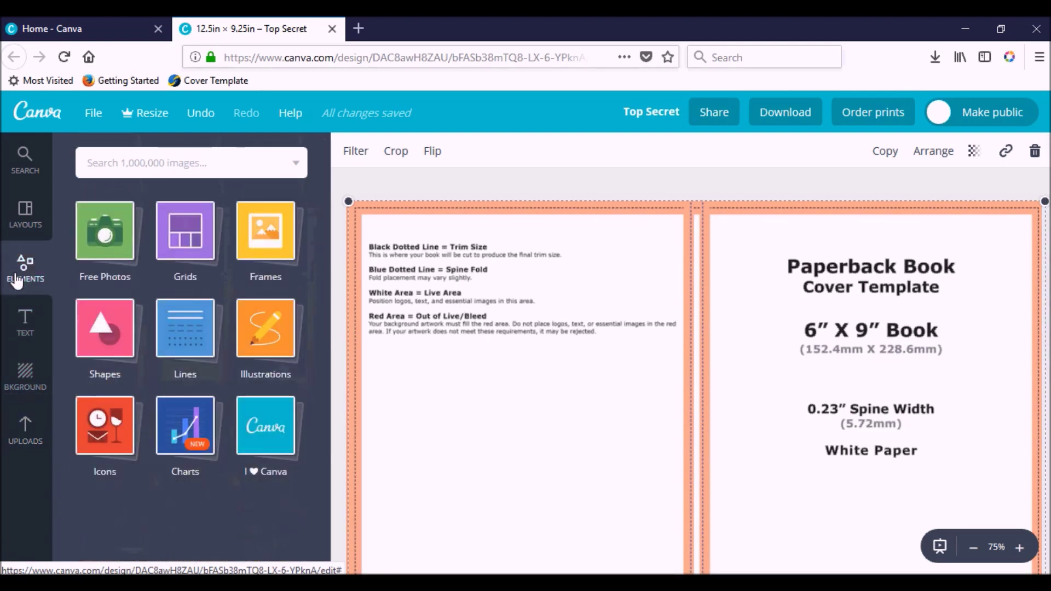
click(123, 359)
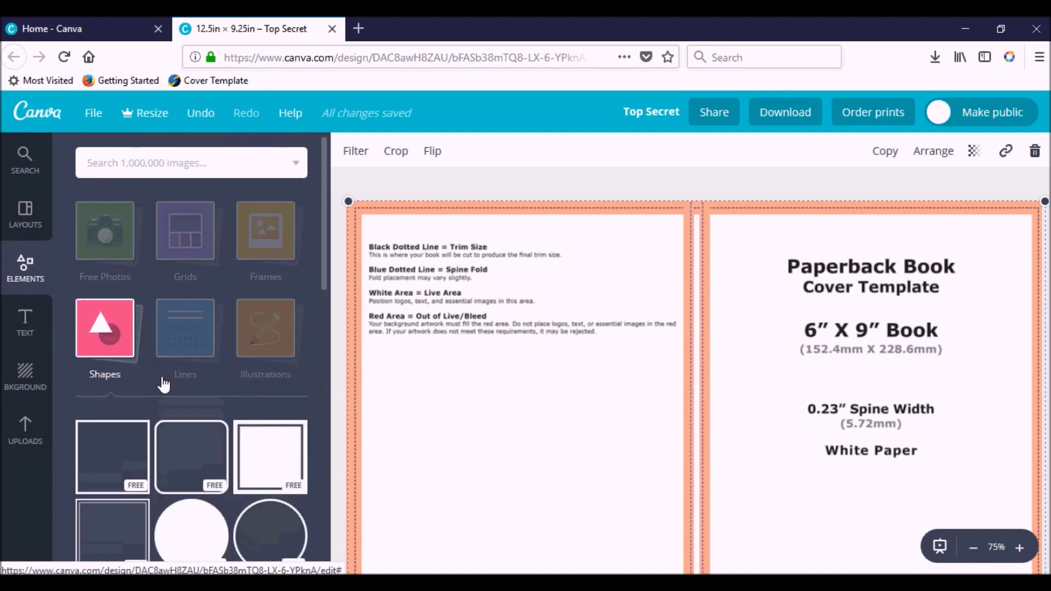
scroll(162, 386, down, 15)
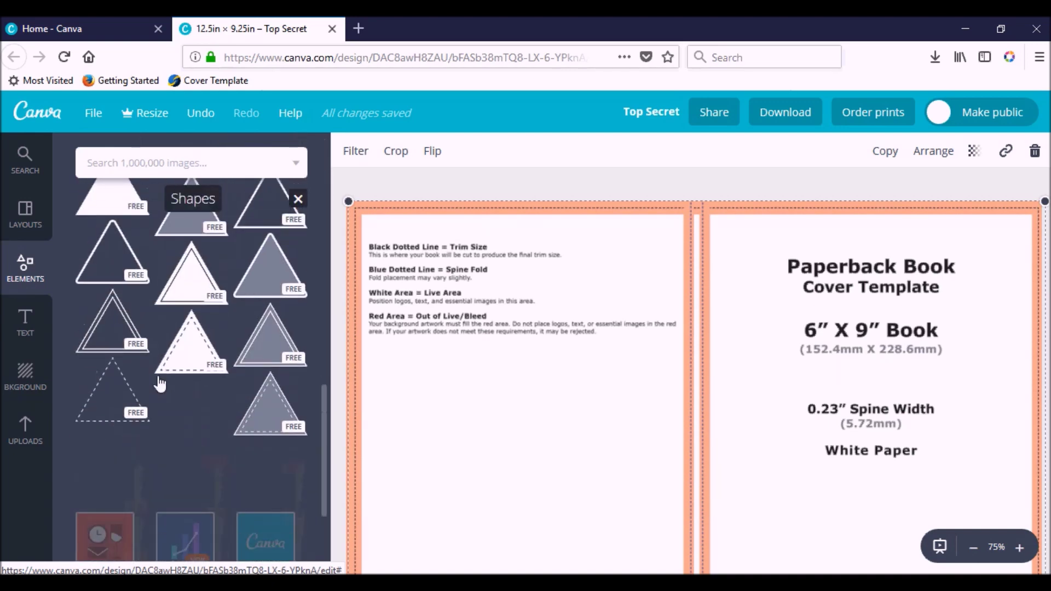
scroll(159, 381, down, 15)
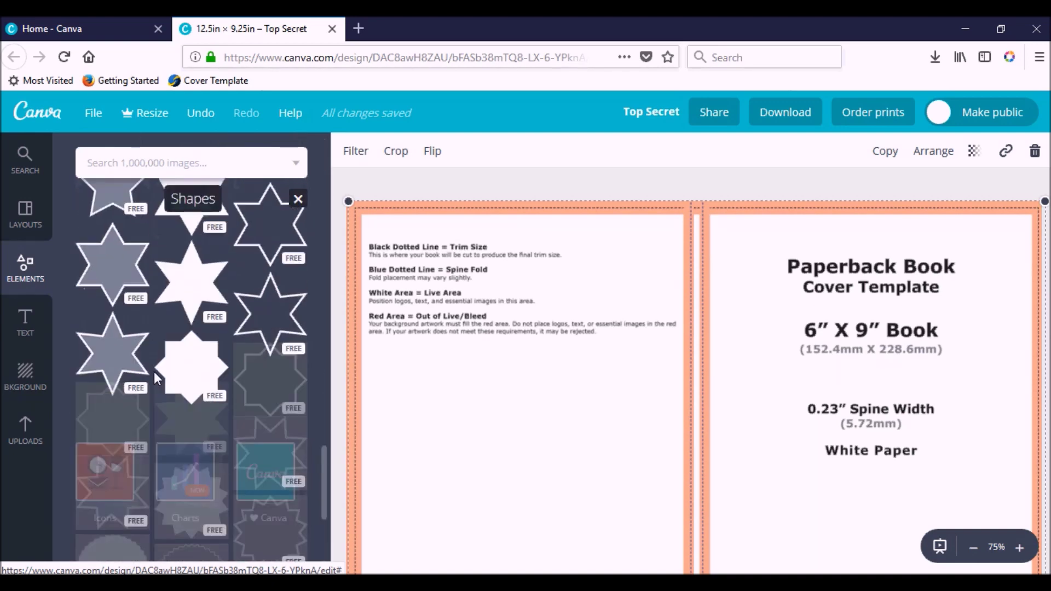
scroll(152, 369, down, 10)
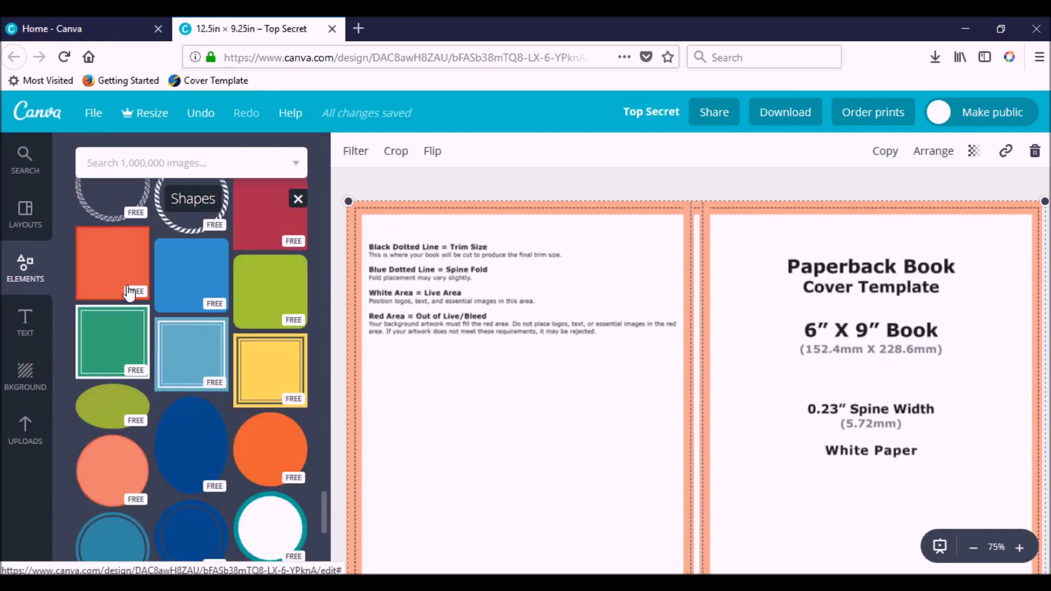
scroll(230, 301, up, 3)
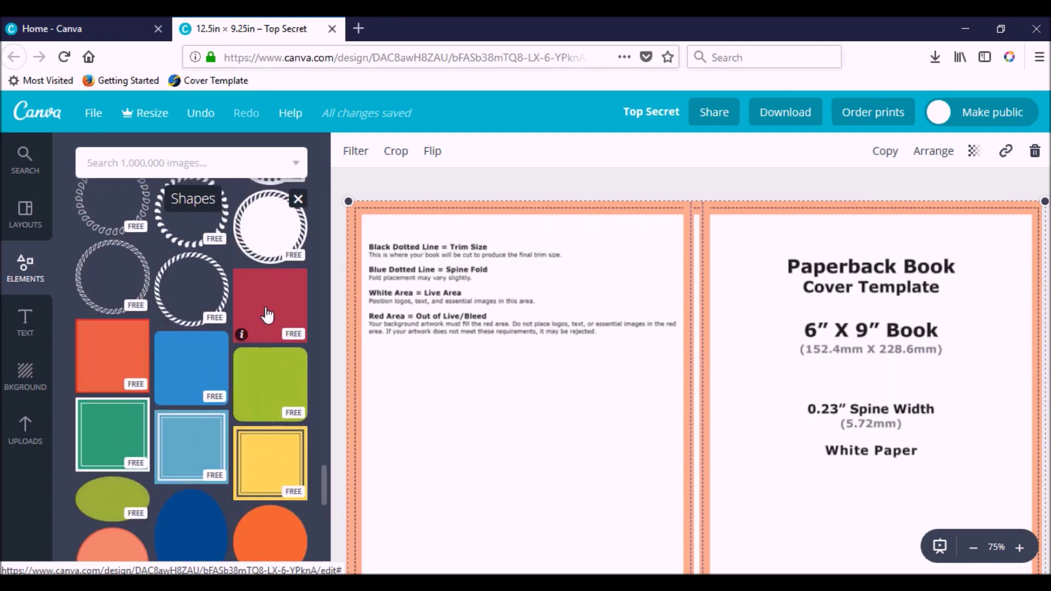
click(267, 316)
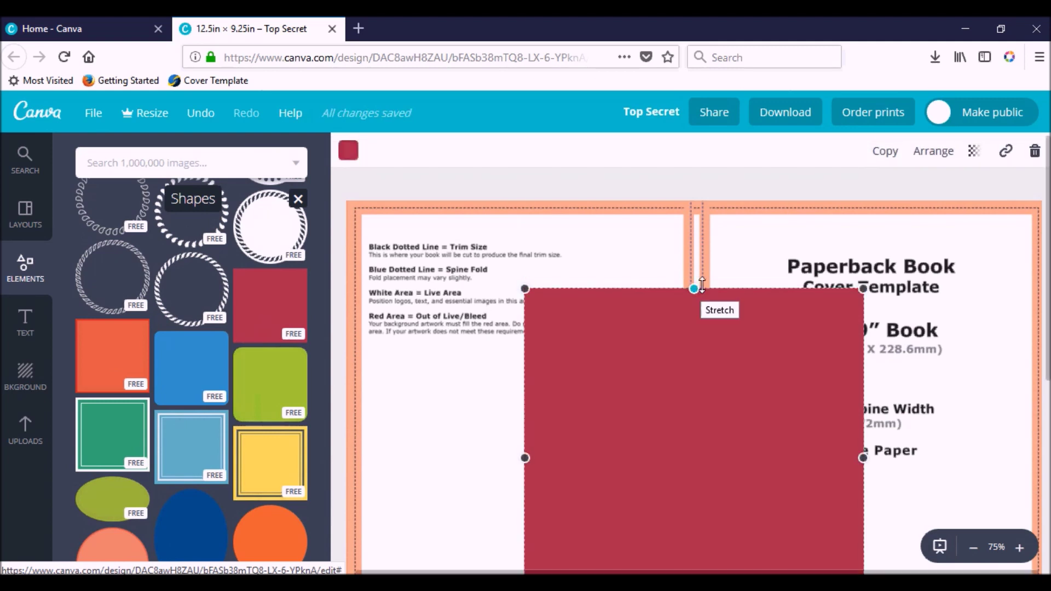
Recolour the square dark grey from the default palette.
click(347, 154)
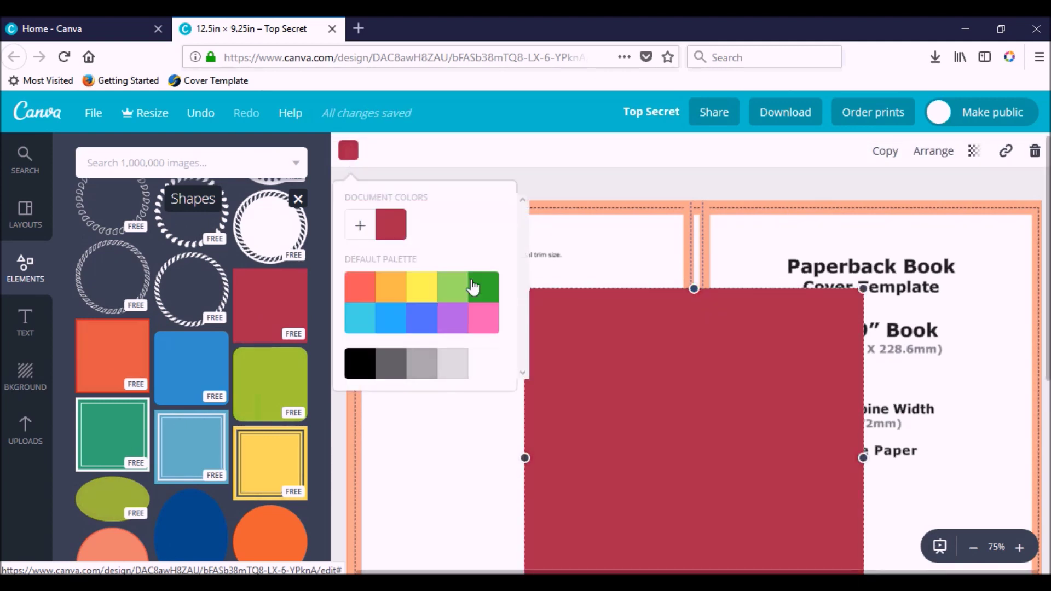
click(492, 368)
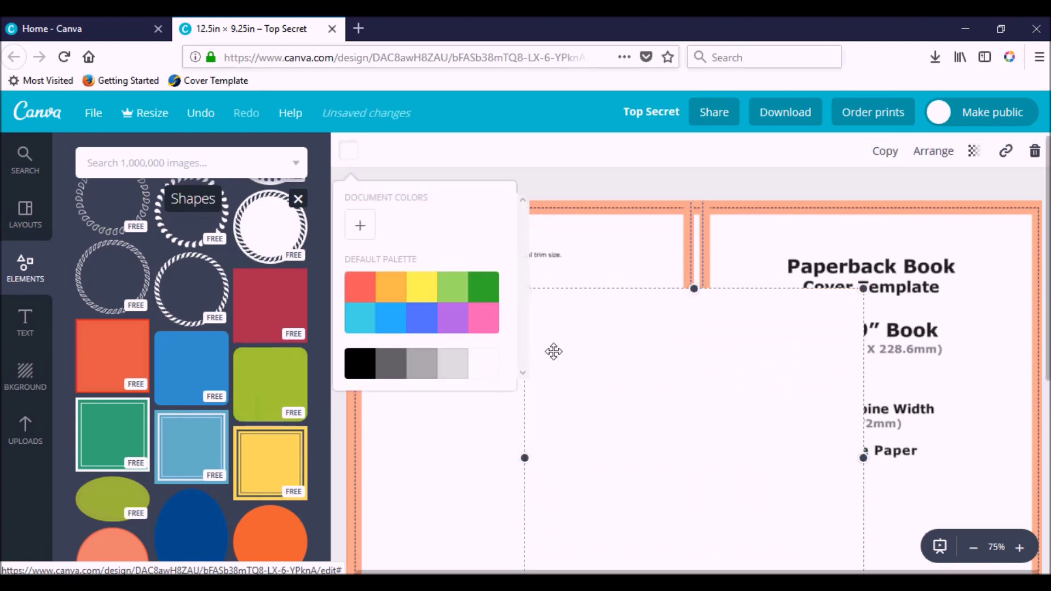
click(400, 369)
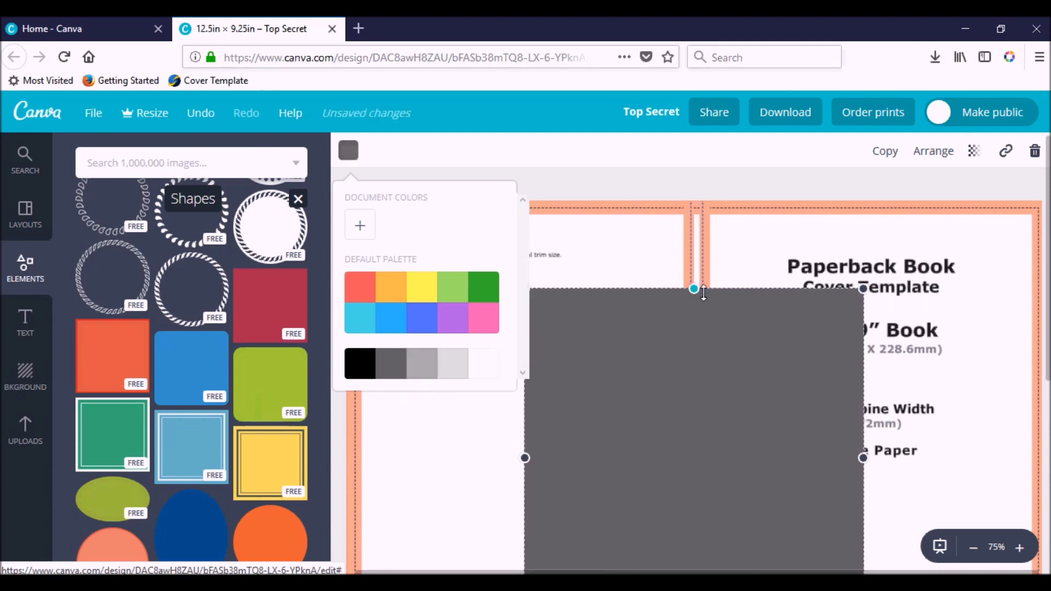
click(600, 326)
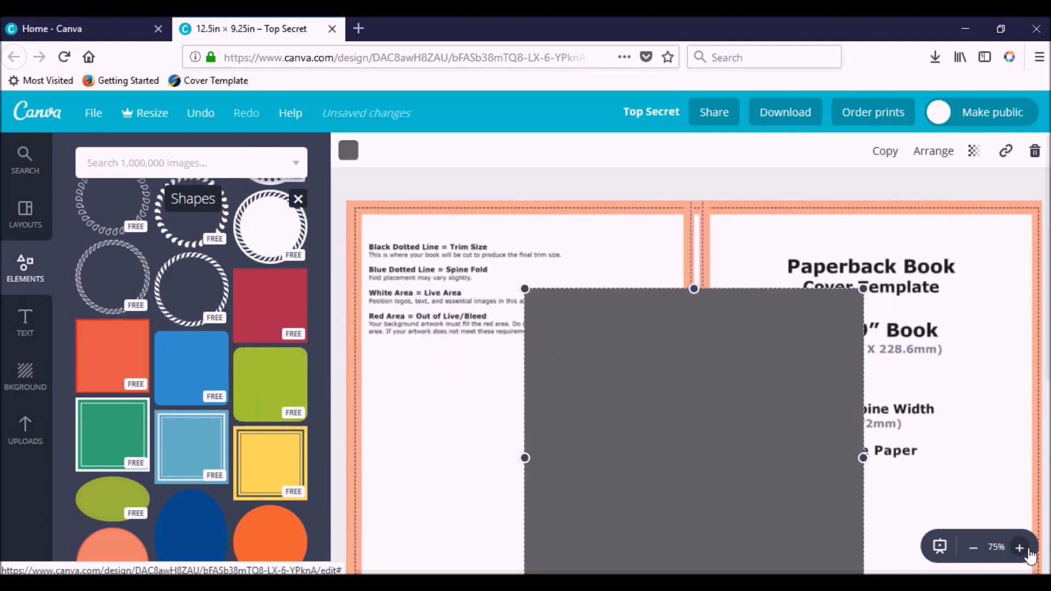
At 100% zoom, resize the grey square into a narrow spine strip from top edge to bottom edge.
click(1019, 548)
scroll(737, 389, up, 4)
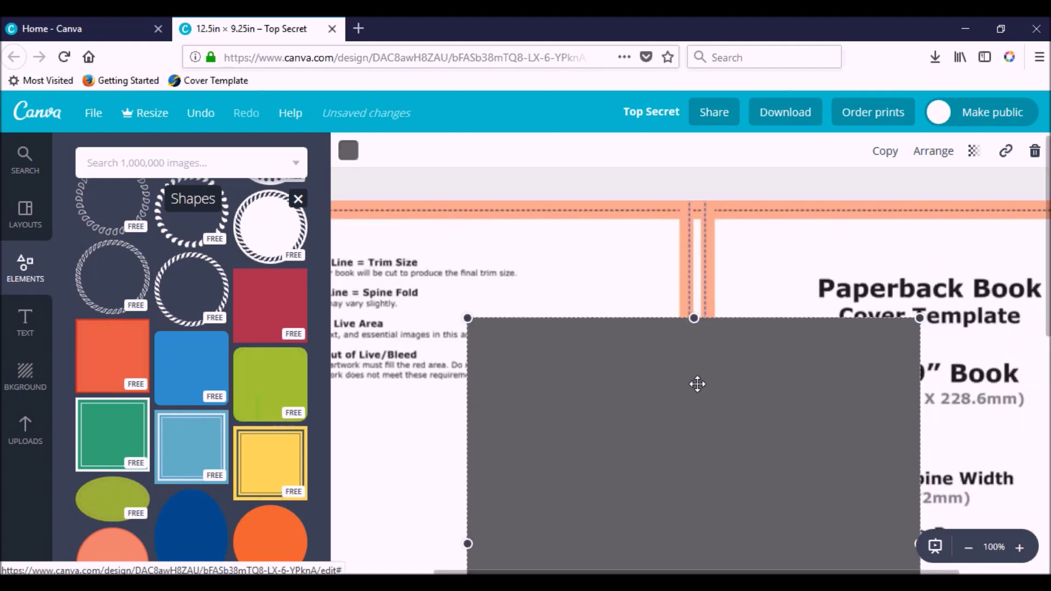
drag(692, 316, 683, 198)
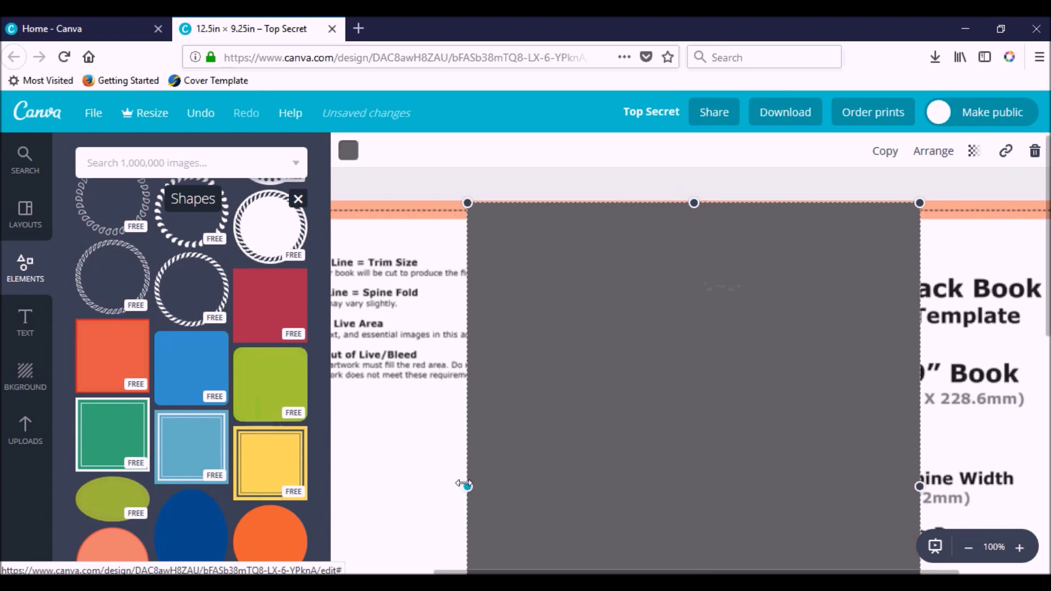
drag(466, 486, 690, 485)
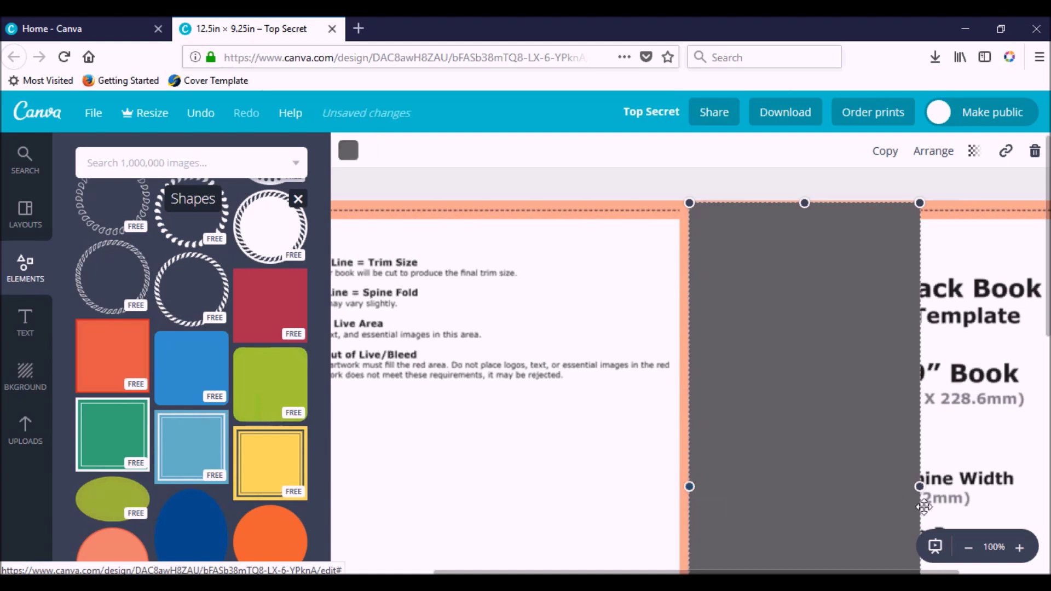
drag(918, 486, 702, 486)
drag(695, 203, 688, 173)
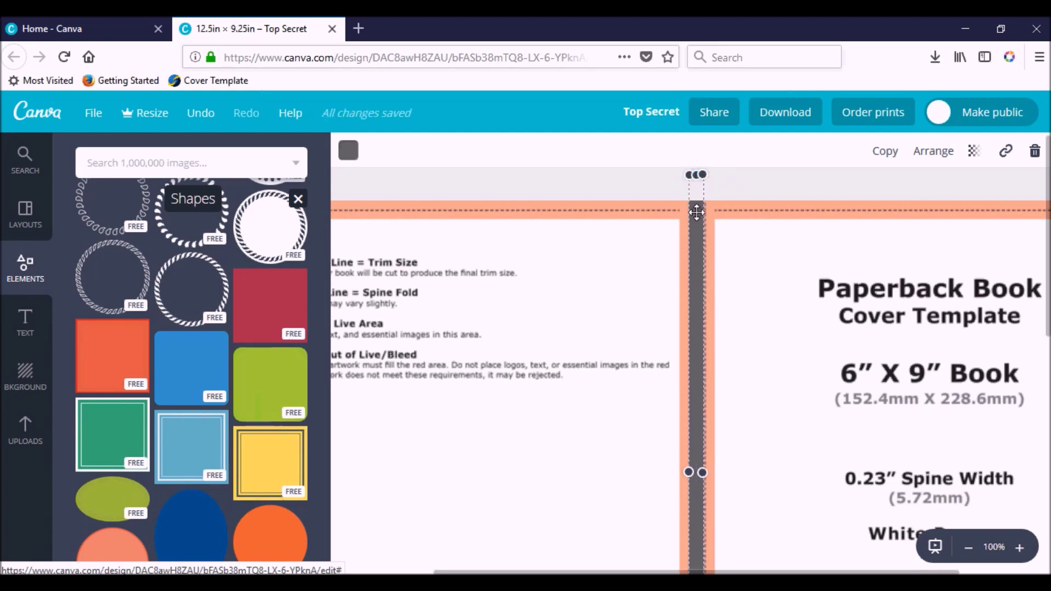
scroll(681, 219, down, 8)
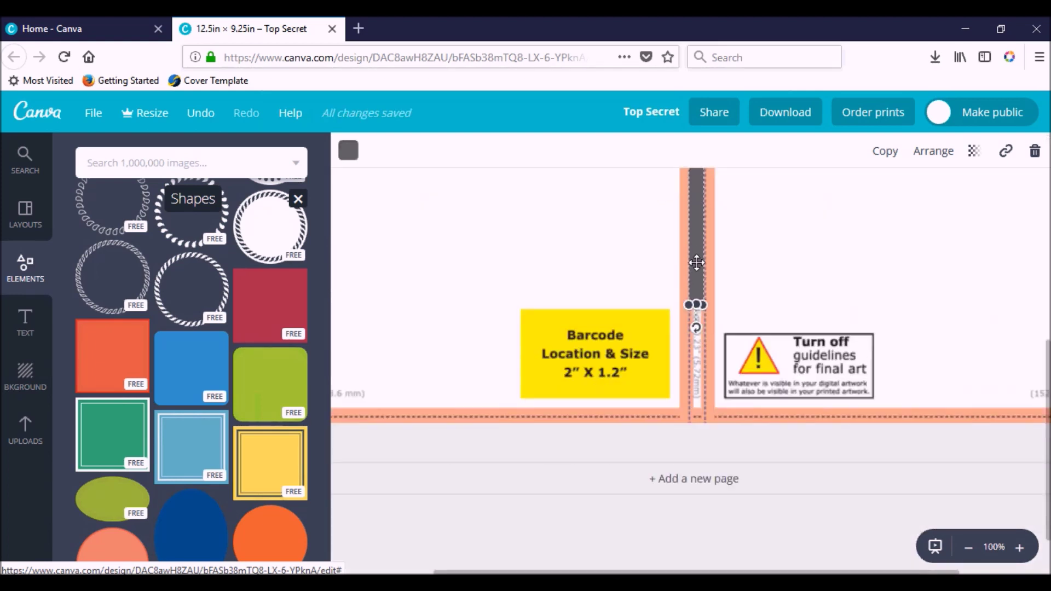
drag(698, 302, 710, 474)
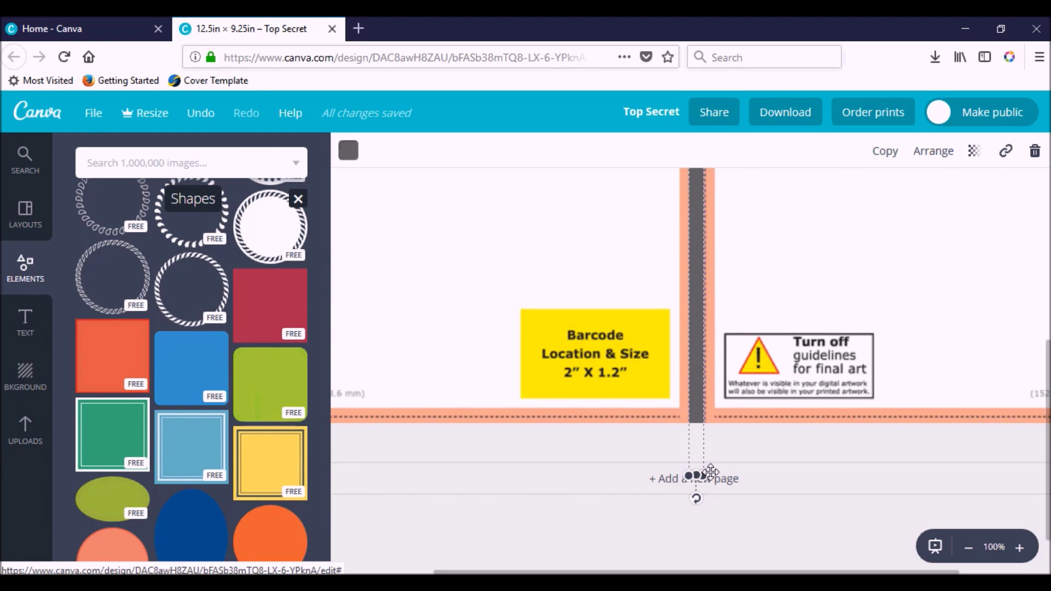
Add a body text box containing the author's name.
click(973, 548)
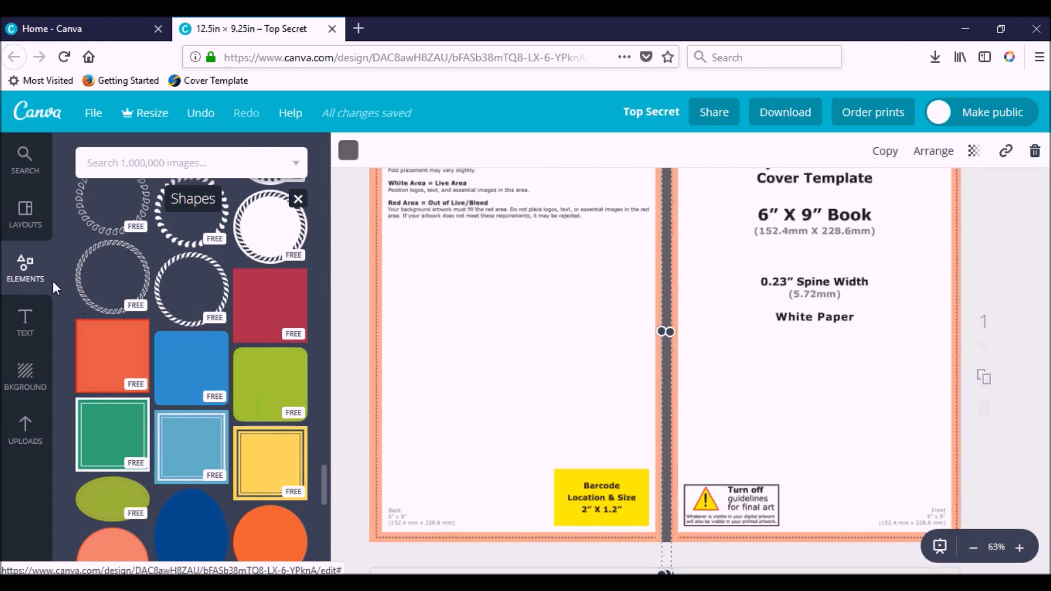
click(37, 330)
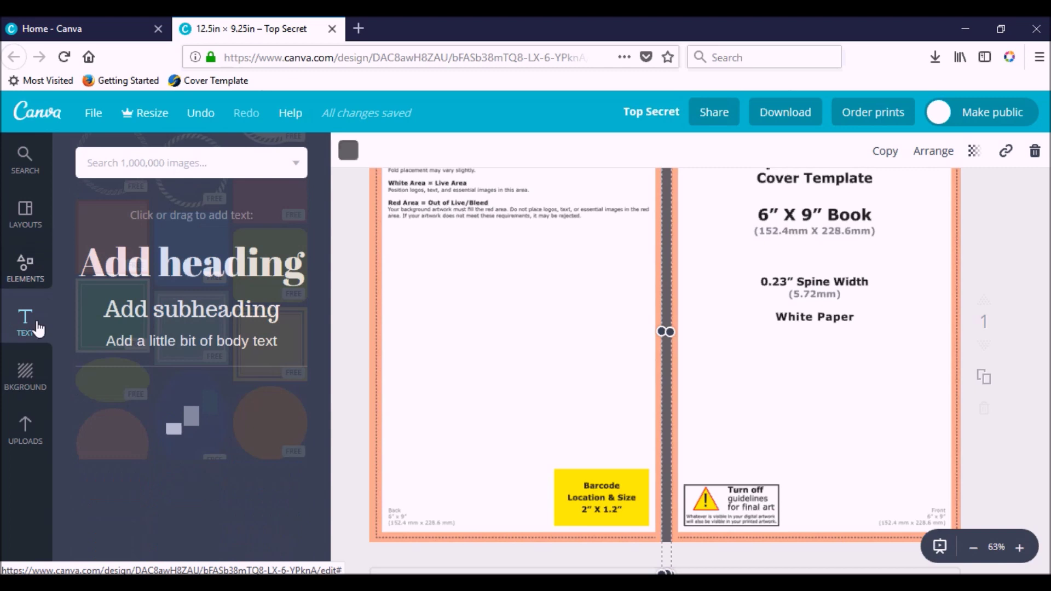
click(202, 329)
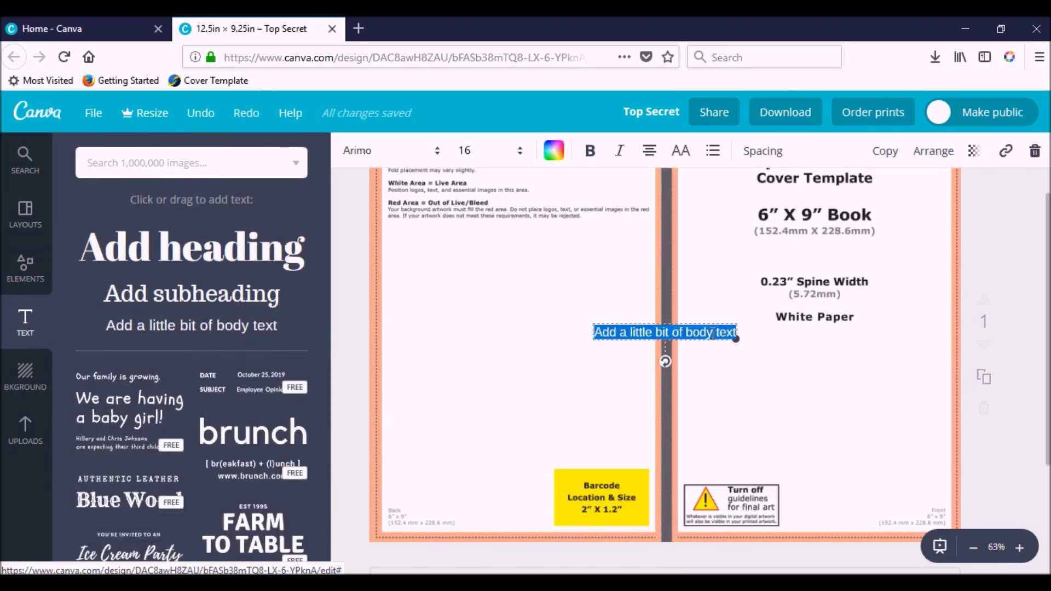
text(Keith)
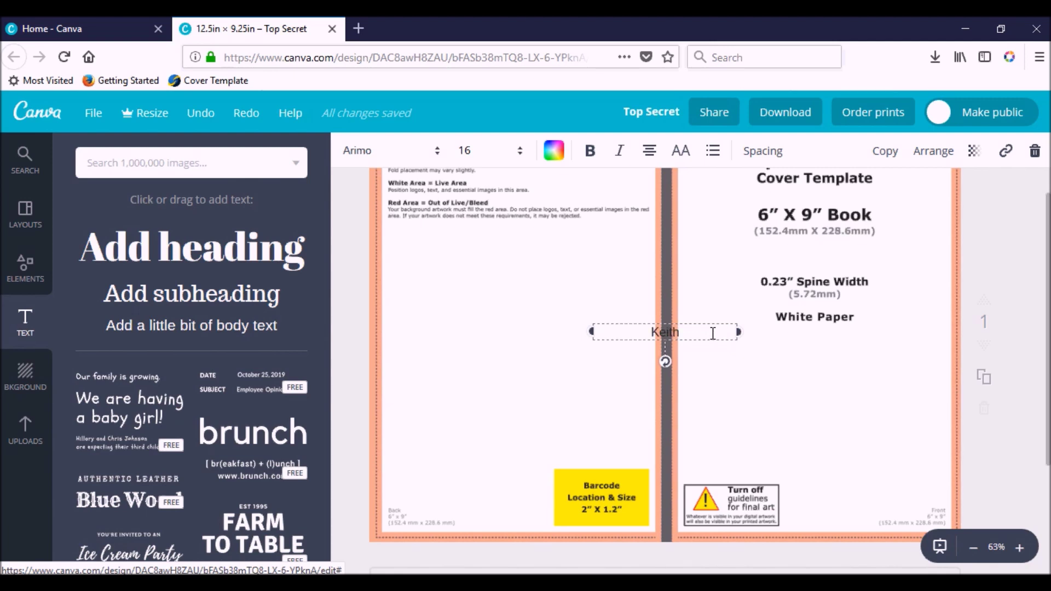
text( Wheeler)
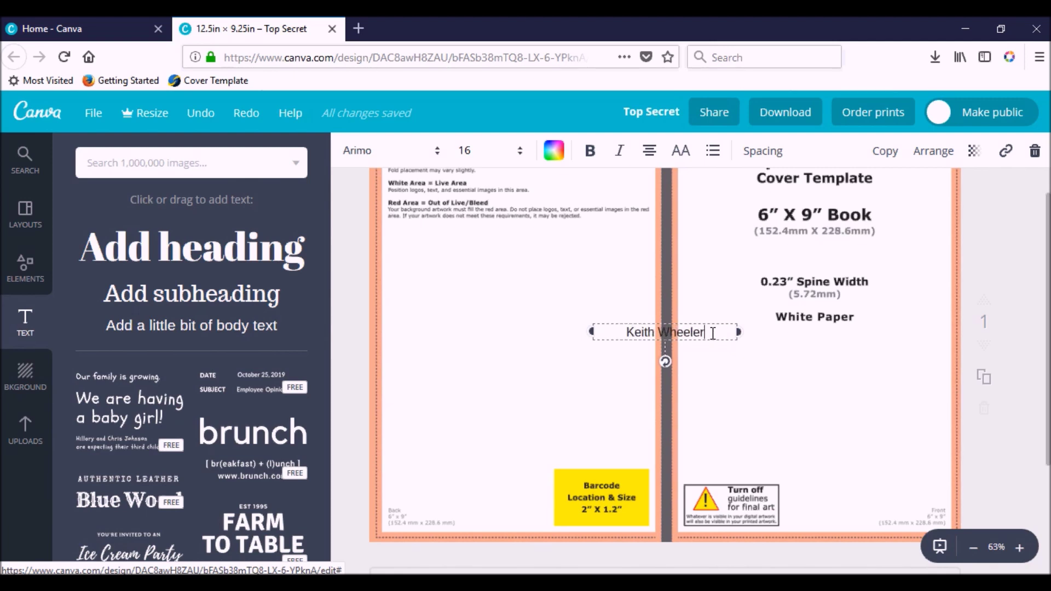
Colour all of the author name text blue (5271ff).
key(ctrl+a)
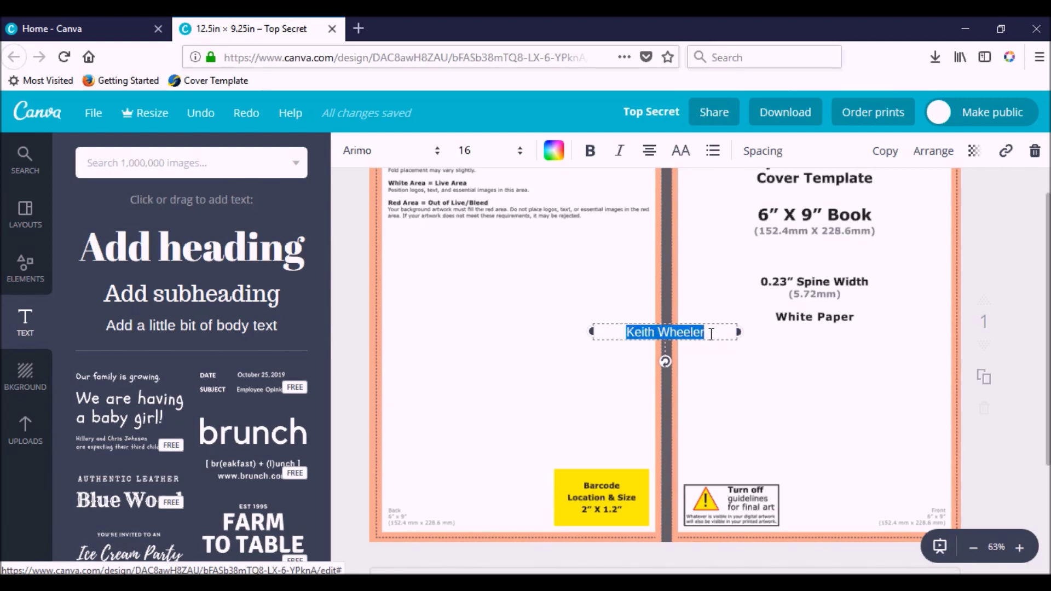
click(554, 151)
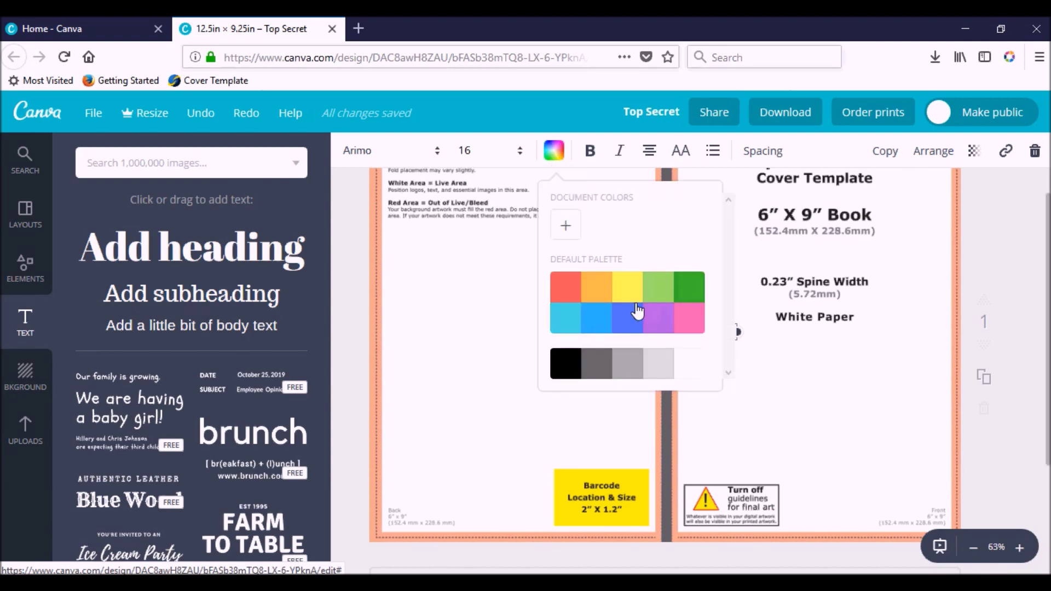
click(628, 317)
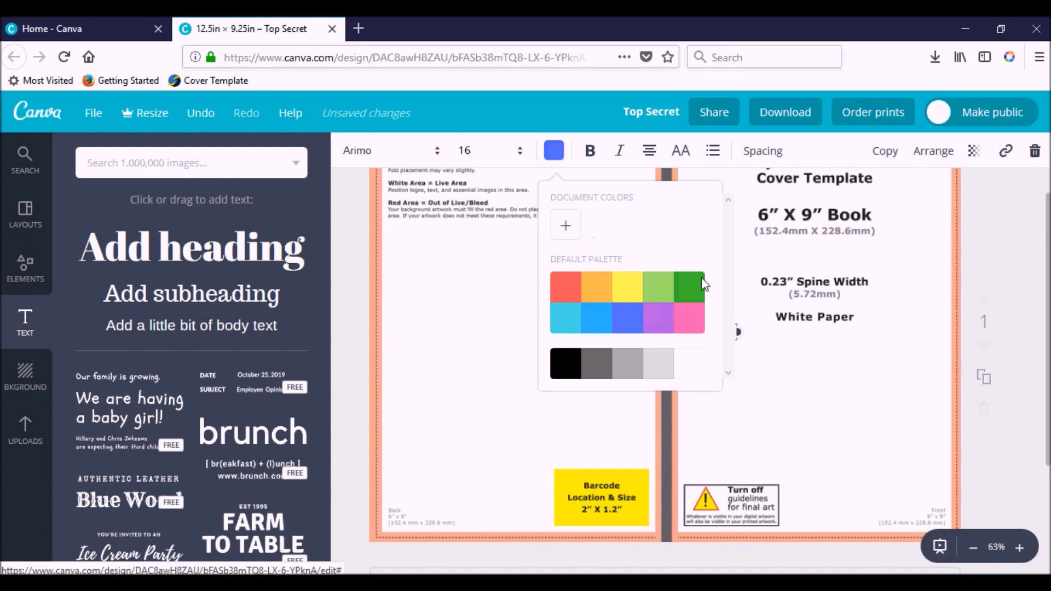
click(567, 229)
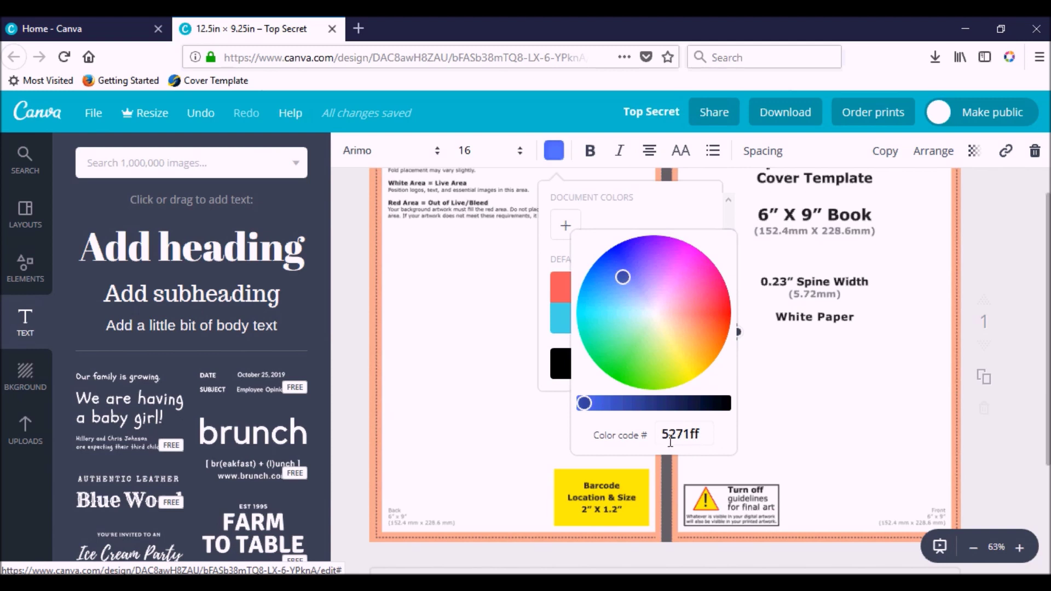
click(650, 454)
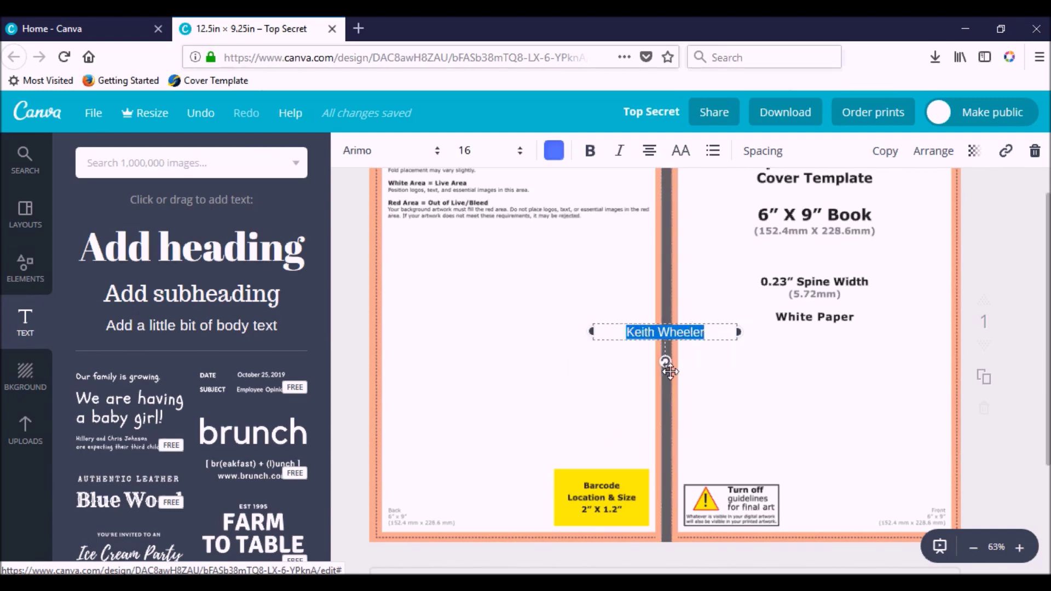
Rotate the author name 90 degrees so it runs vertically along the spine strip.
click(1020, 547)
click(1020, 548)
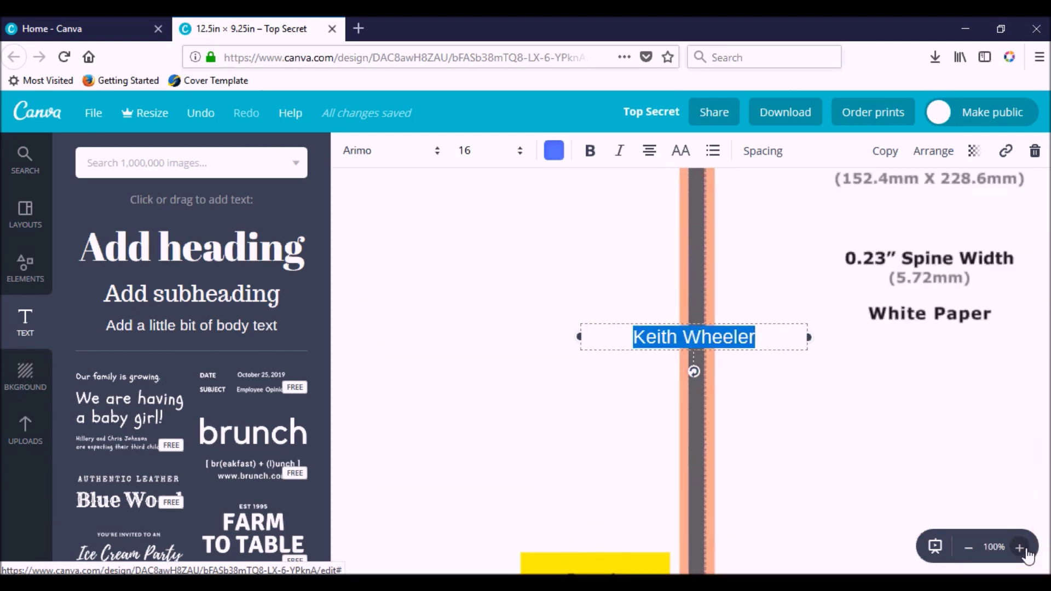
click(1021, 547)
click(1021, 548)
click(1020, 548)
click(1020, 548)
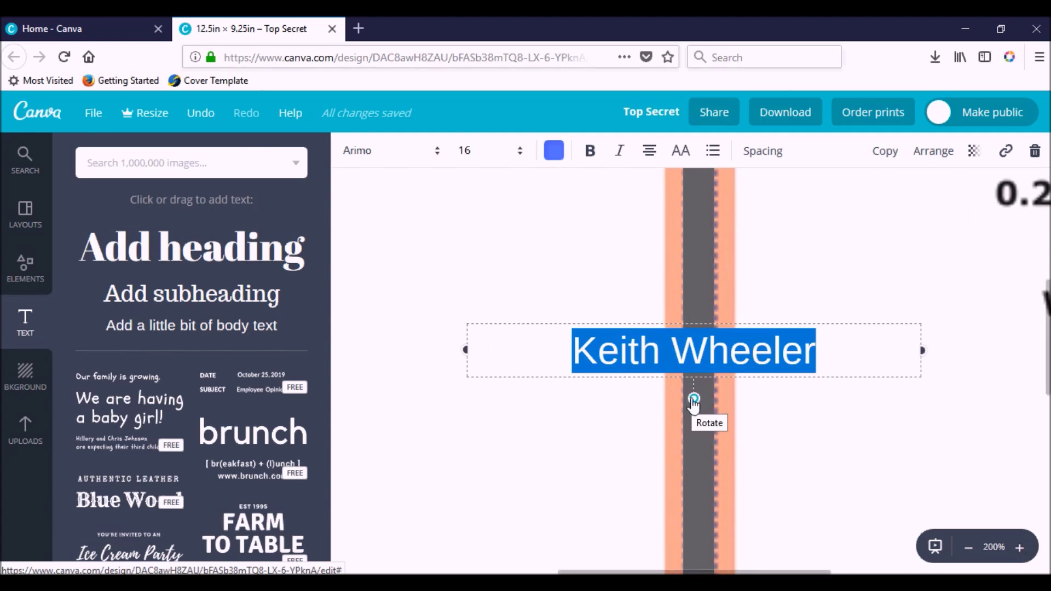
drag(694, 399, 524, 342)
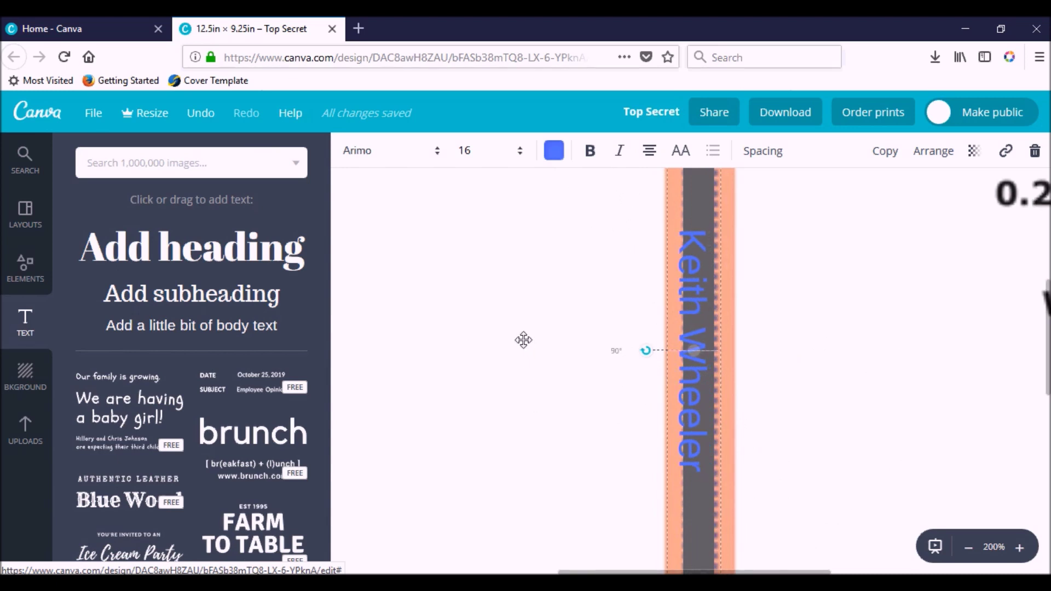
drag(524, 337, 524, 336)
drag(690, 330, 695, 330)
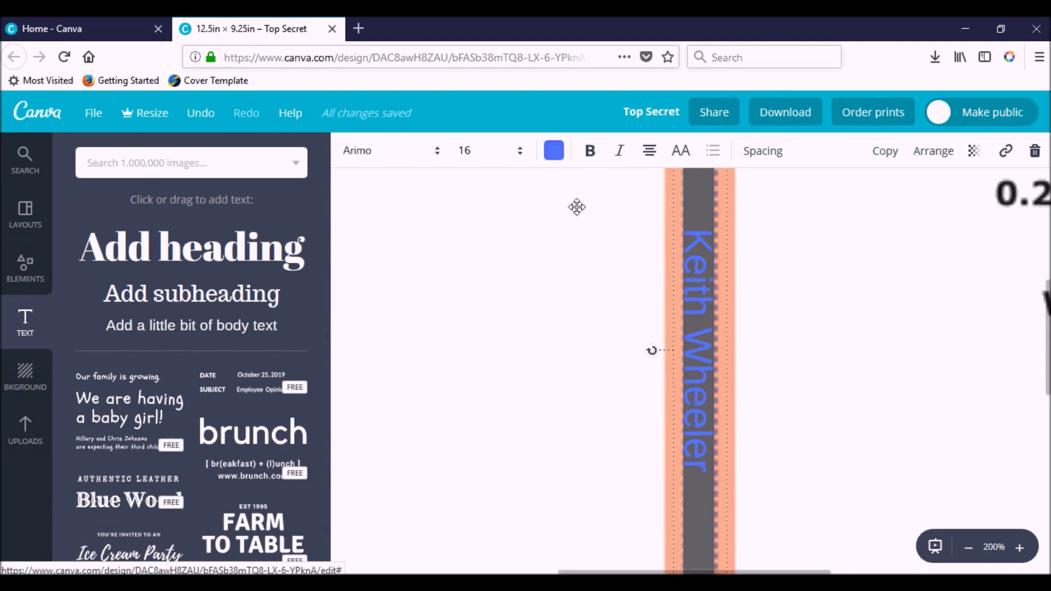
Set the author name to font size 10 and nudge it to centre on the spine.
click(518, 156)
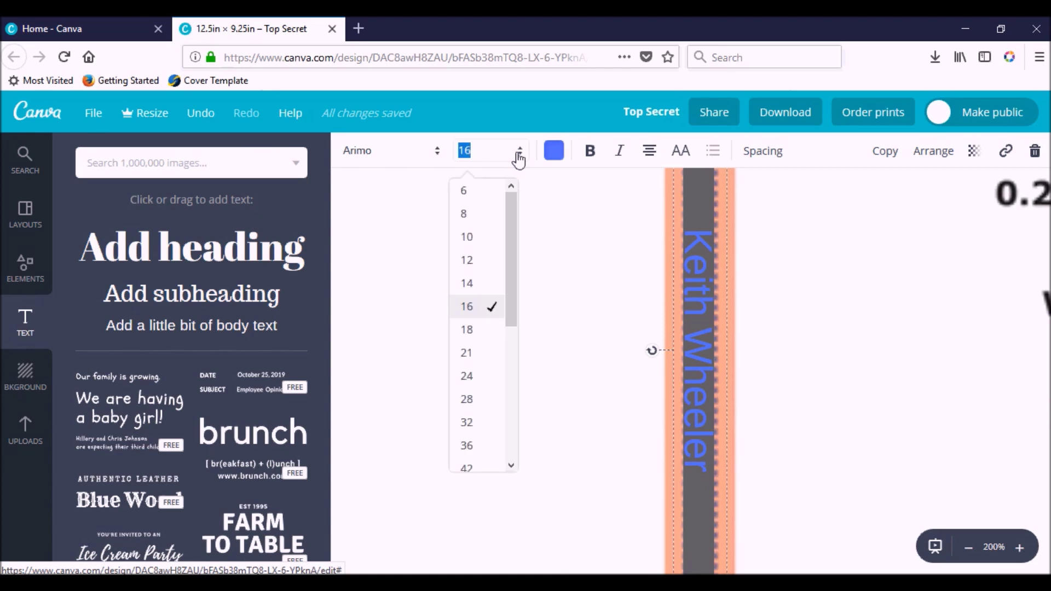
click(469, 218)
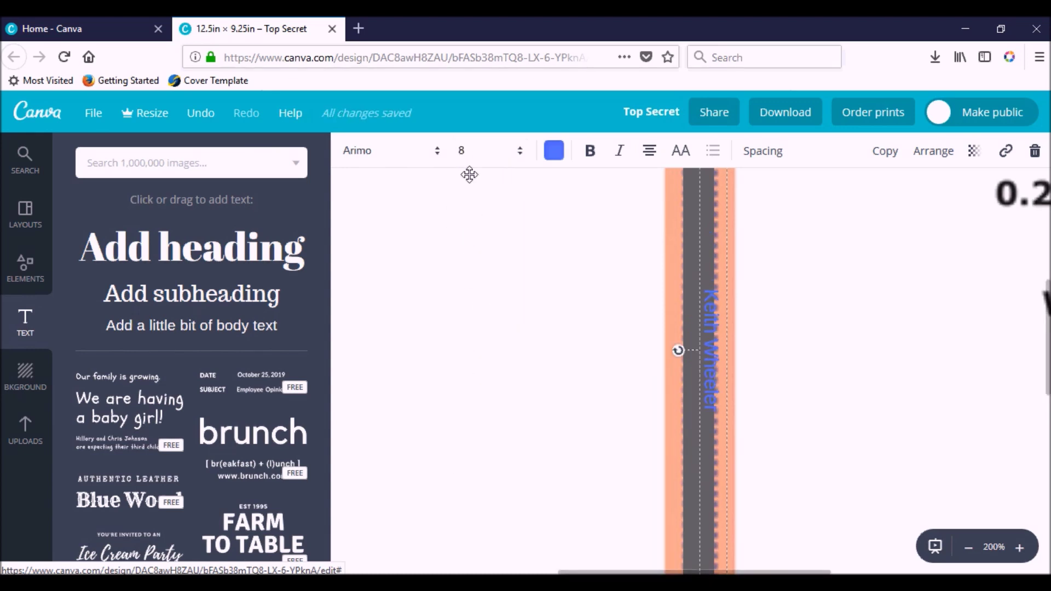
click(470, 159)
click(482, 244)
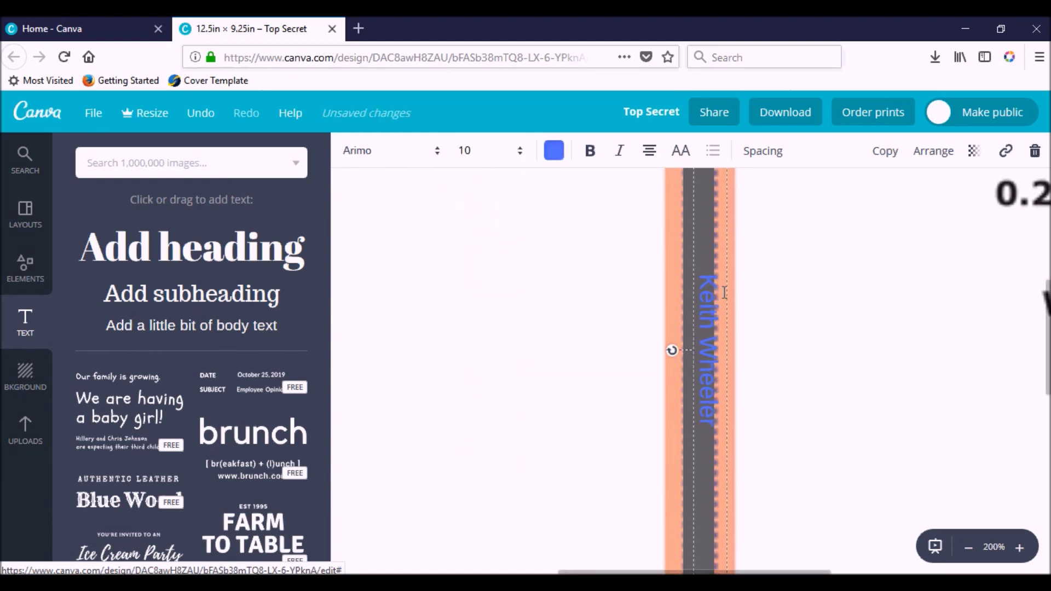
key(Left)
key(Left)
key(Left)
key(Left)
key(Left)
key(Left)
key(Left)
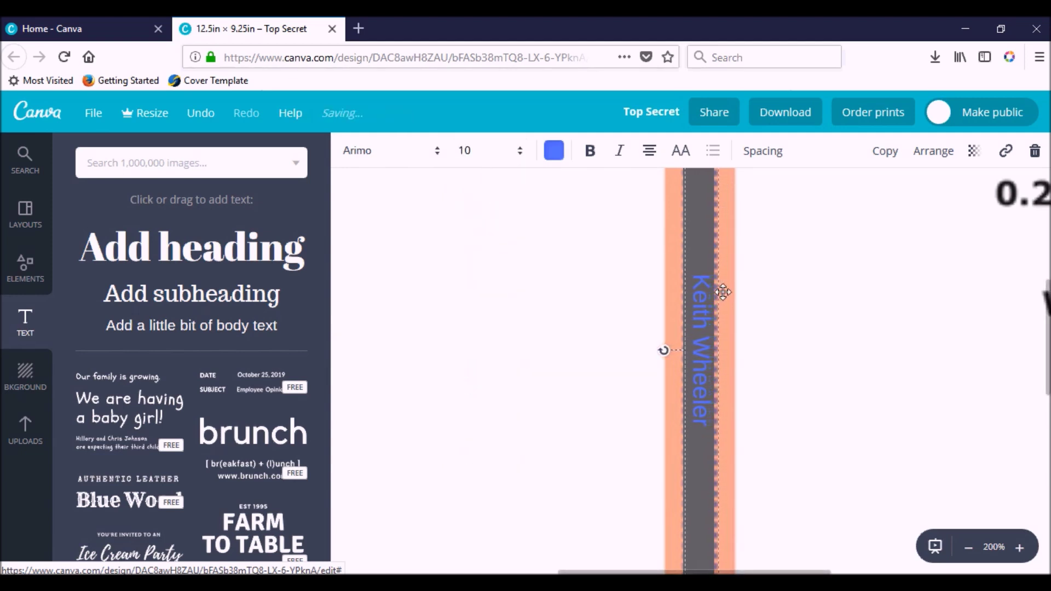
key(Left)
key(Left)
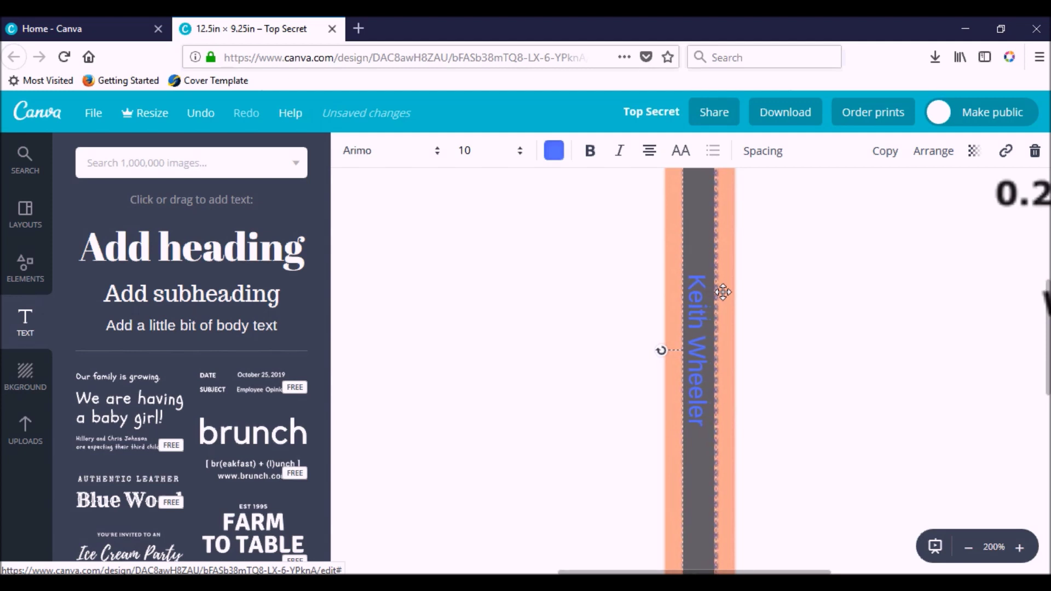
key(Right)
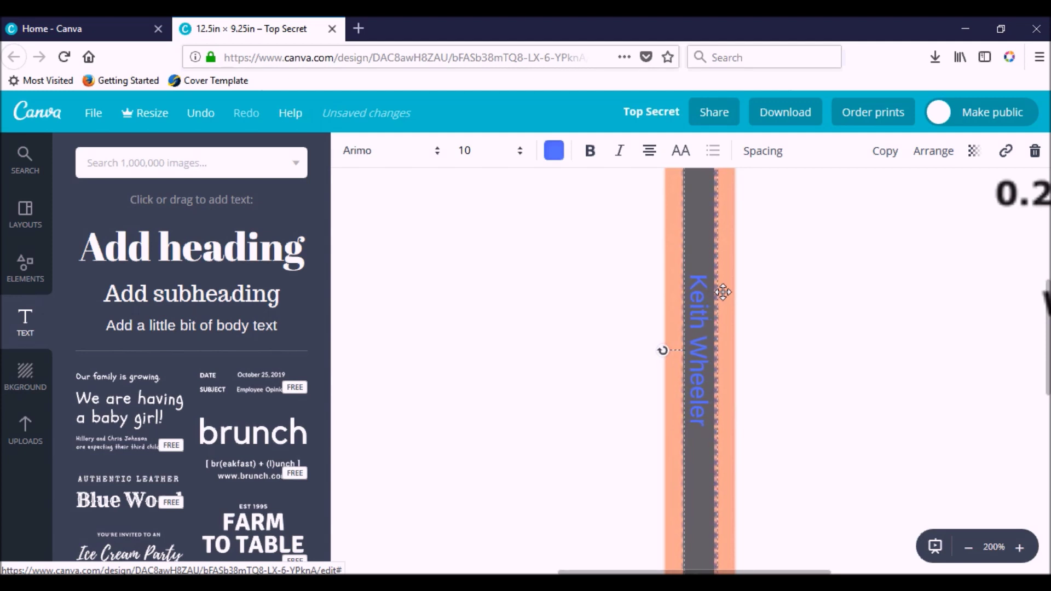
Stretch the vertical text box to span the spine from top to bottom.
scroll(731, 288, up, 4)
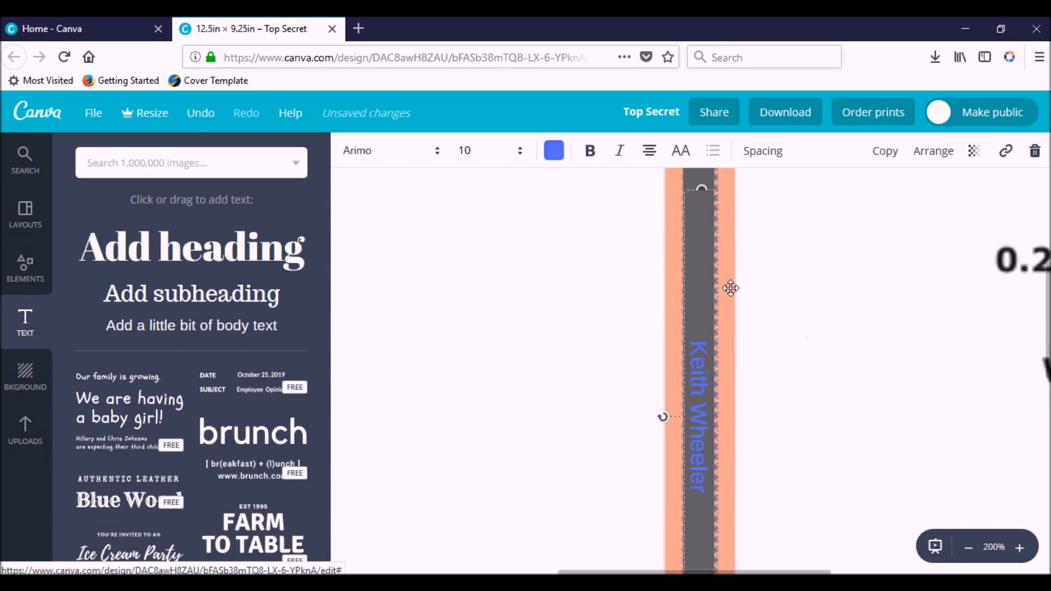
click(966, 548)
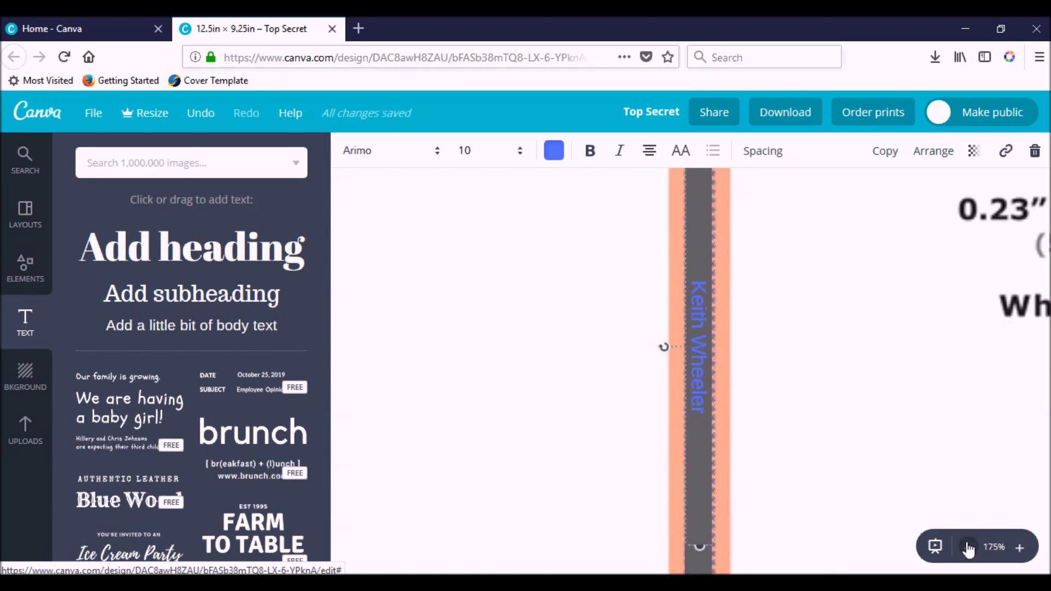
click(967, 548)
click(967, 547)
click(967, 547)
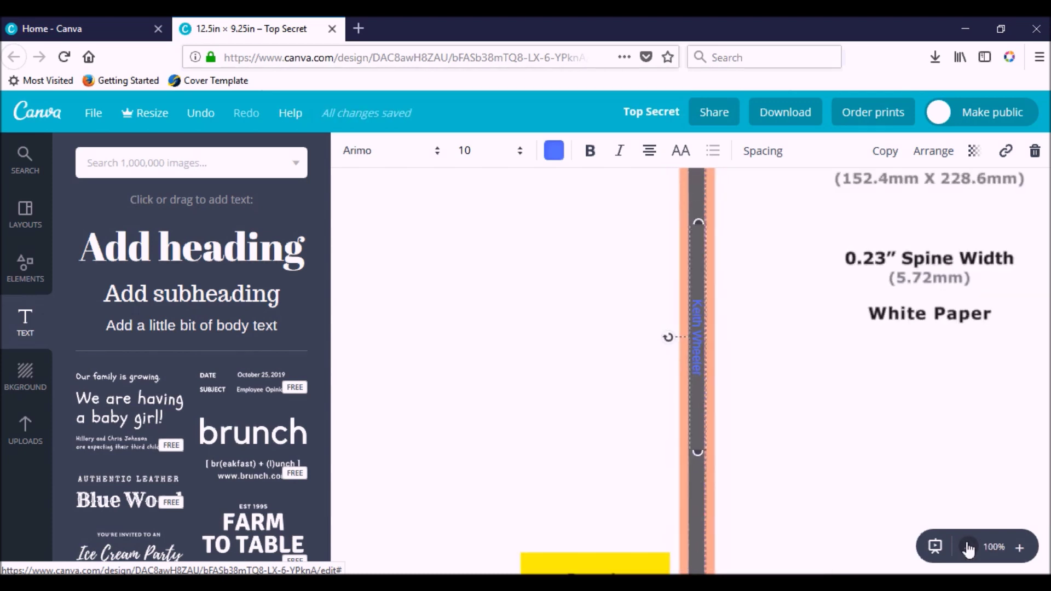
scroll(700, 222, up, 3)
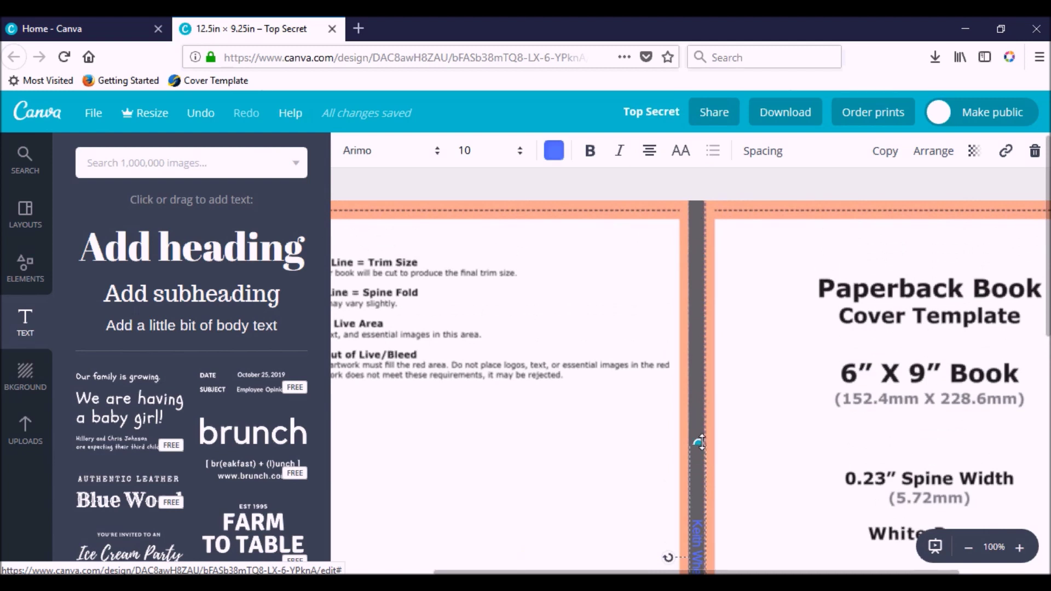
drag(701, 442, 681, 198)
scroll(673, 254, down, 5)
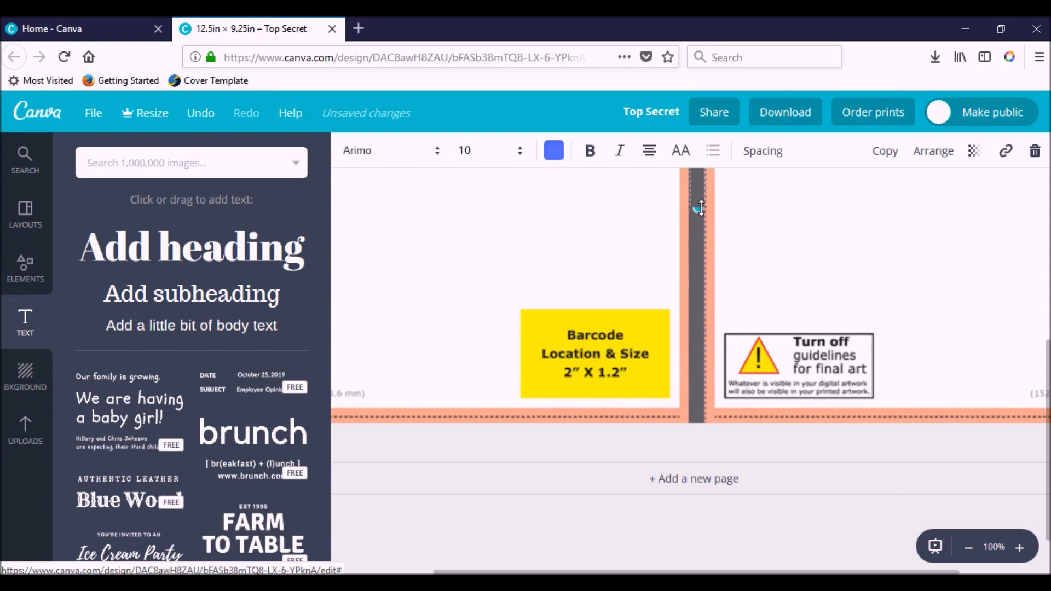
drag(700, 208, 709, 419)
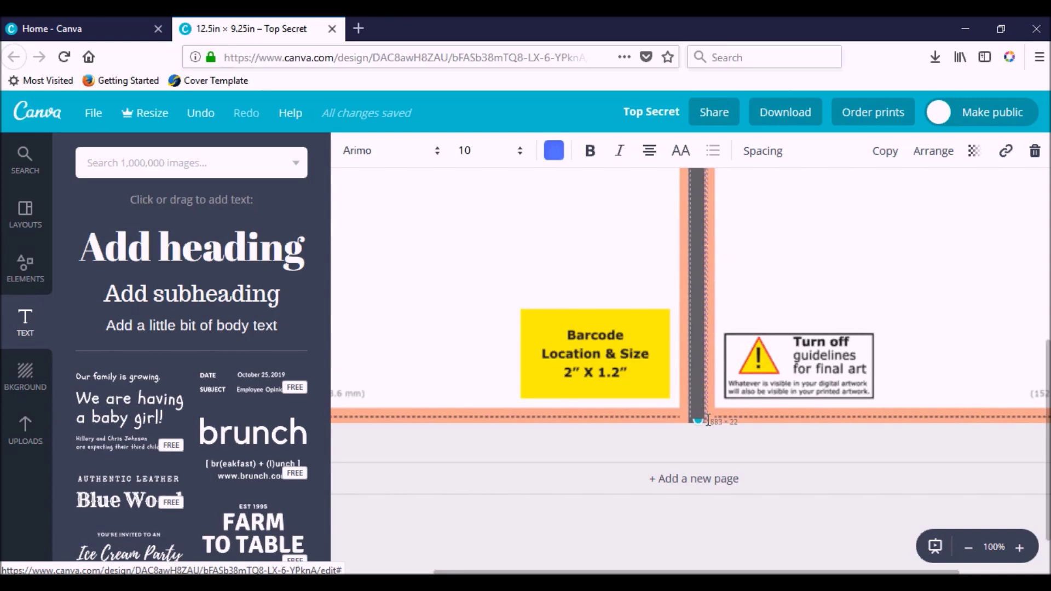
drag(703, 421, 702, 421)
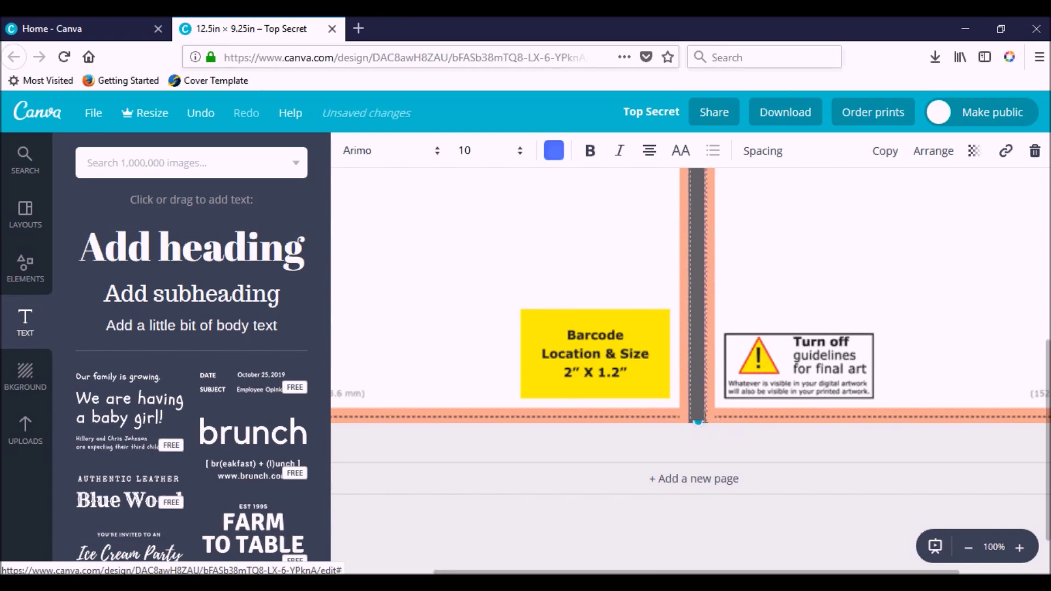
Undo the last change and move the author name up along the spine.
scroll(711, 400, up, 8)
scroll(706, 394, down, 6)
scroll(684, 455, down, 2)
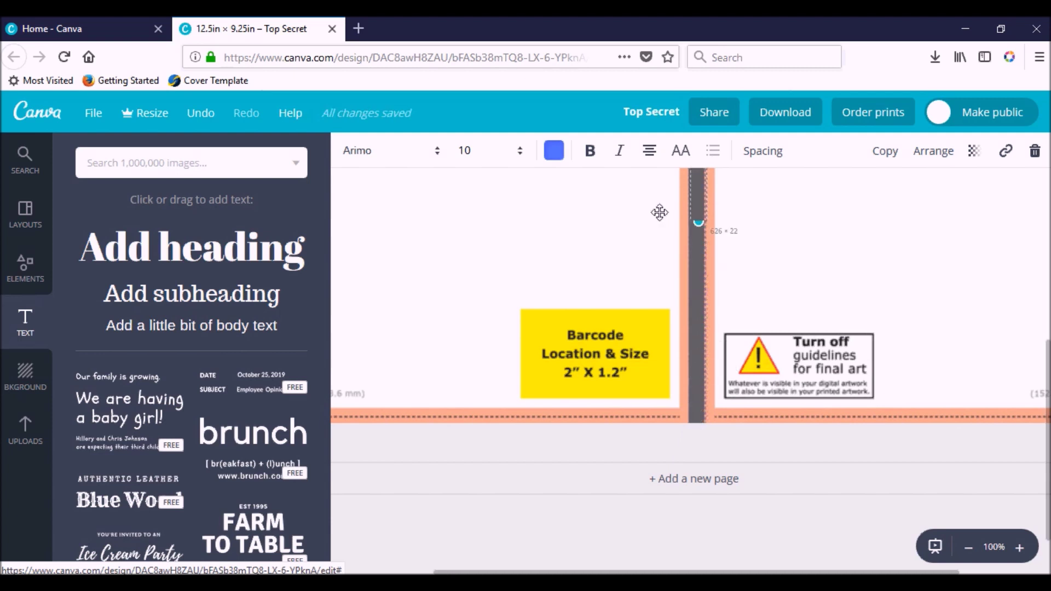
scroll(662, 180, up, 5)
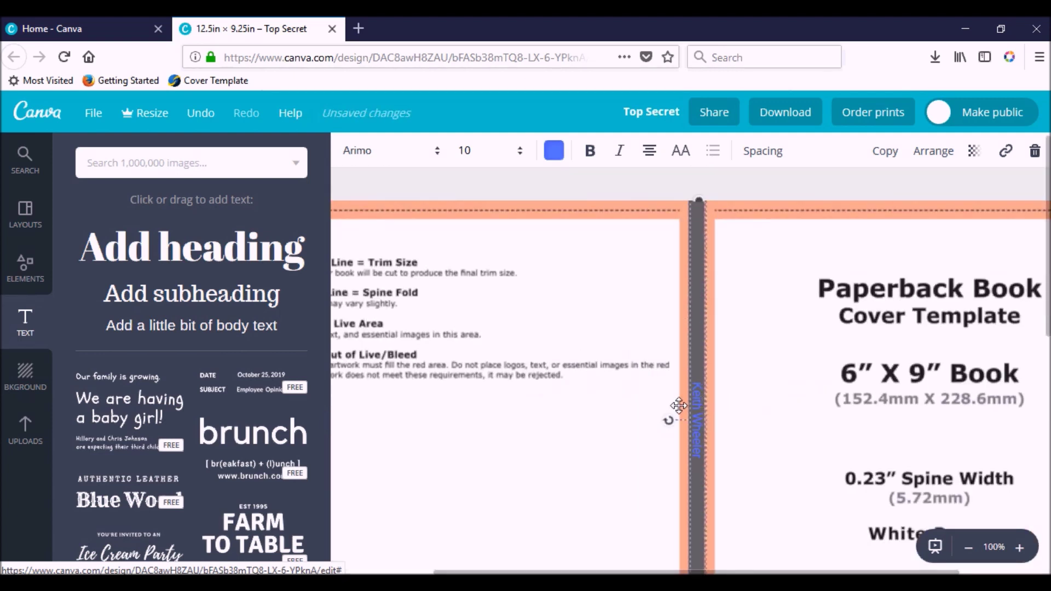
key(ctrl+z)
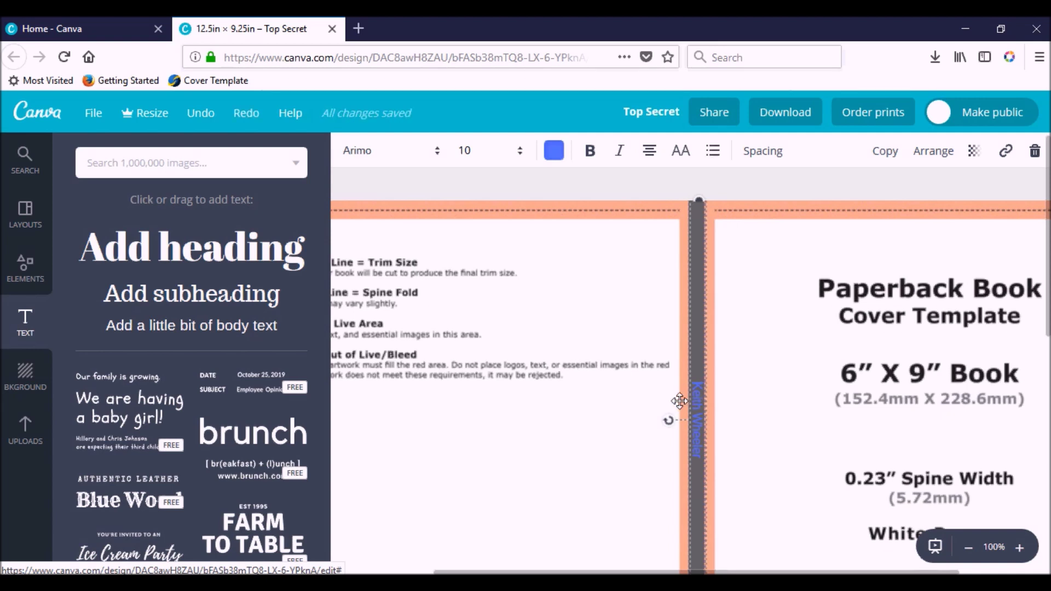
drag(679, 401, 675, 239)
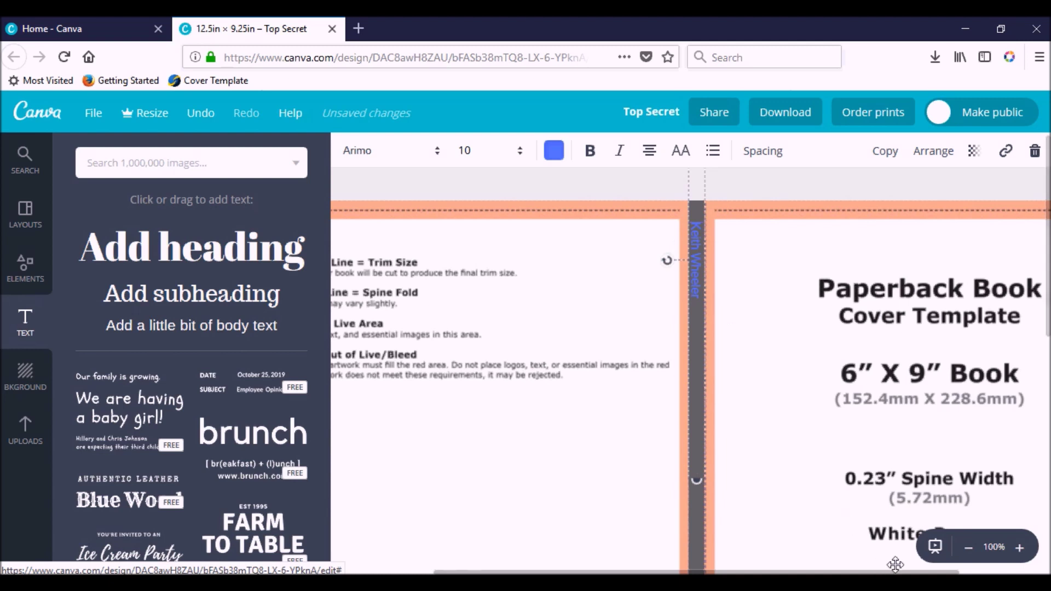
Nudge the author name two steps right to centre it on the strip.
click(1020, 548)
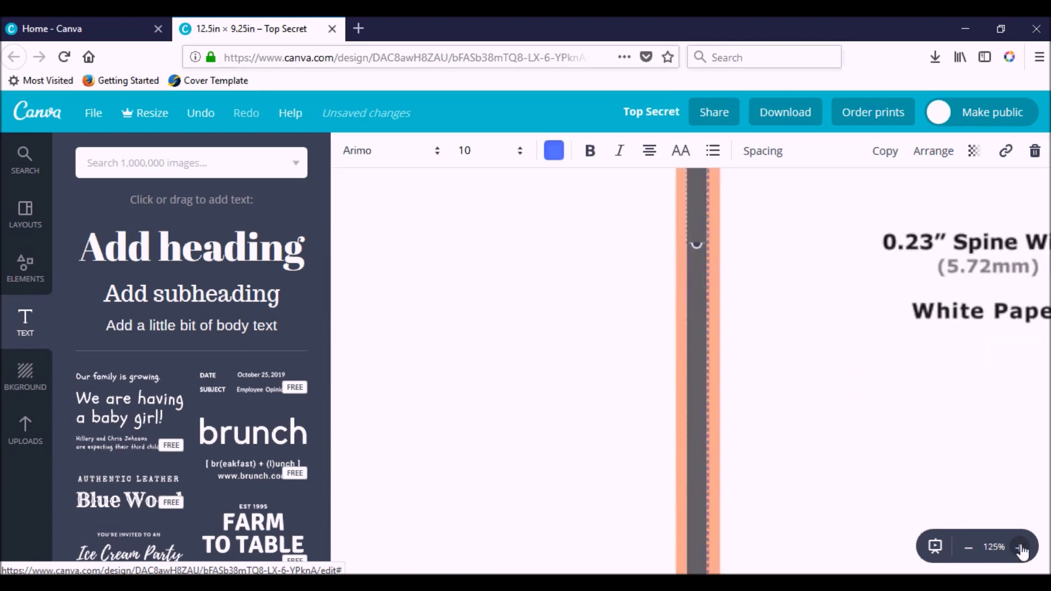
click(1020, 548)
click(1020, 547)
click(1019, 548)
click(1020, 548)
scroll(856, 404, up, 5)
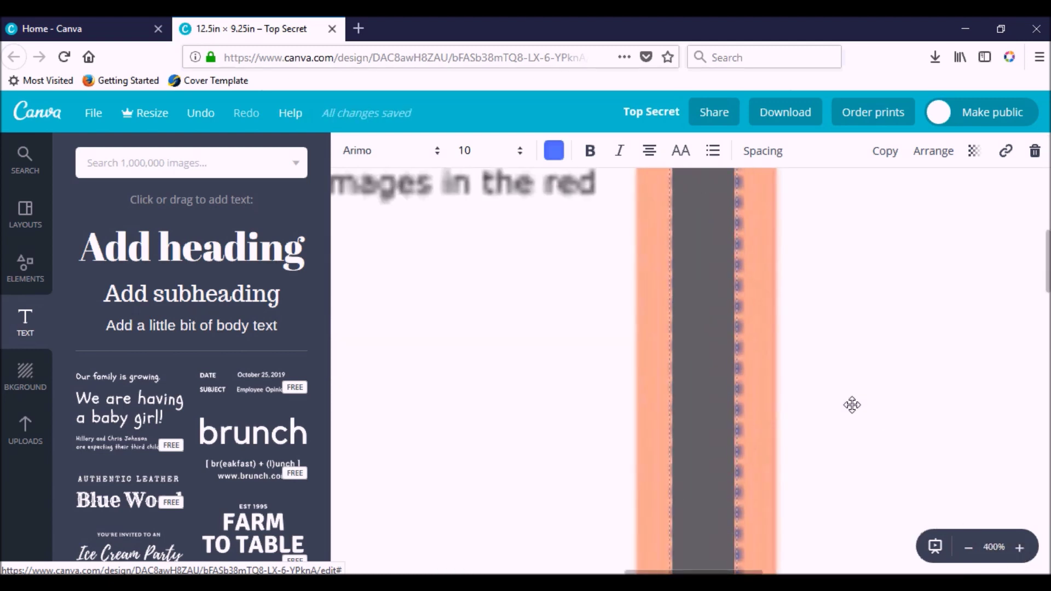
scroll(853, 405, down, 1)
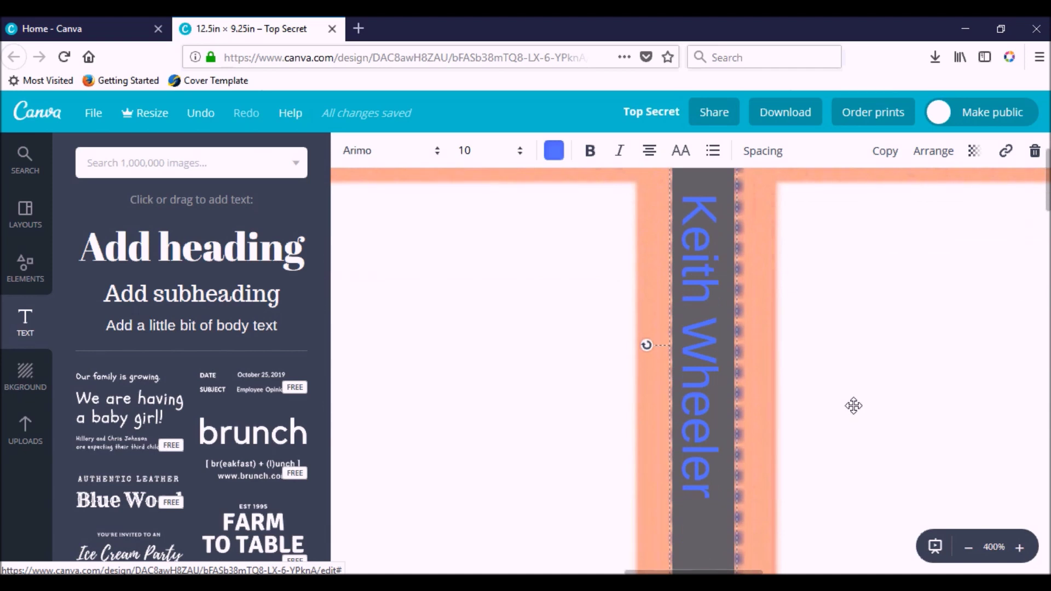
key(Right)
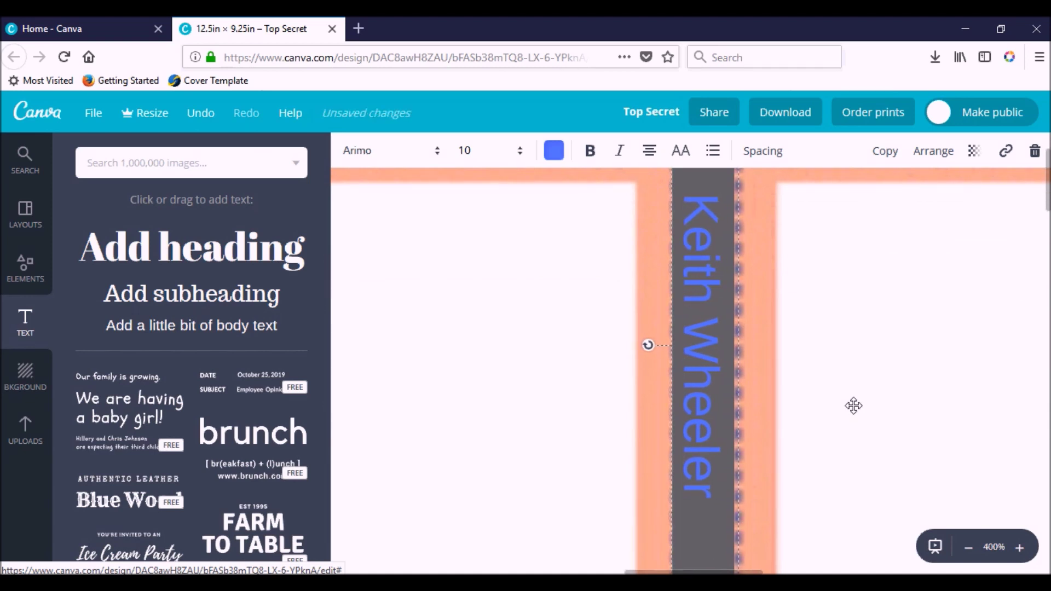
key(Right)
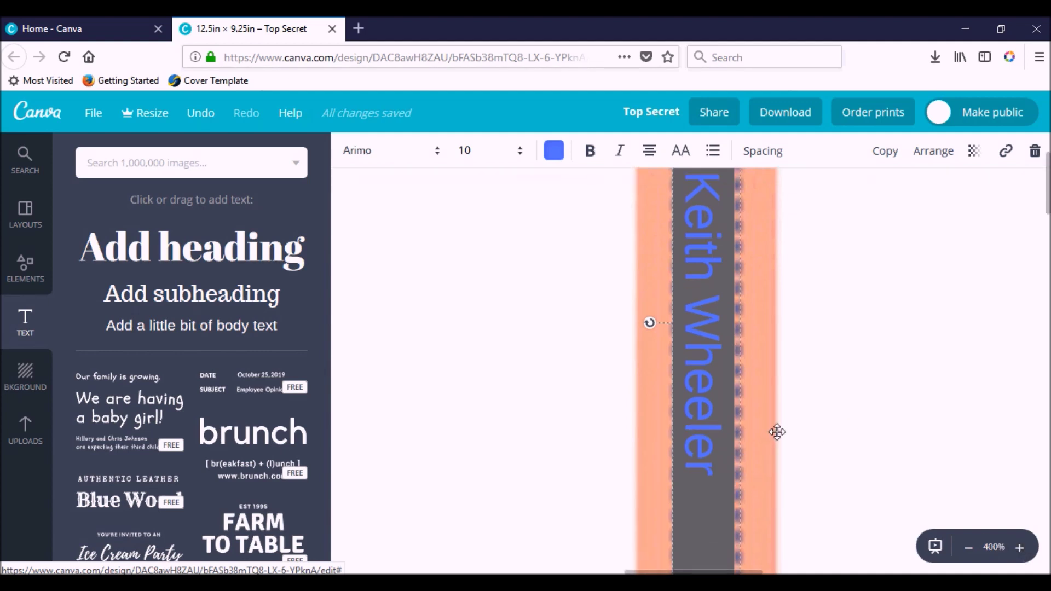
scroll(777, 433, down, 5)
click(976, 546)
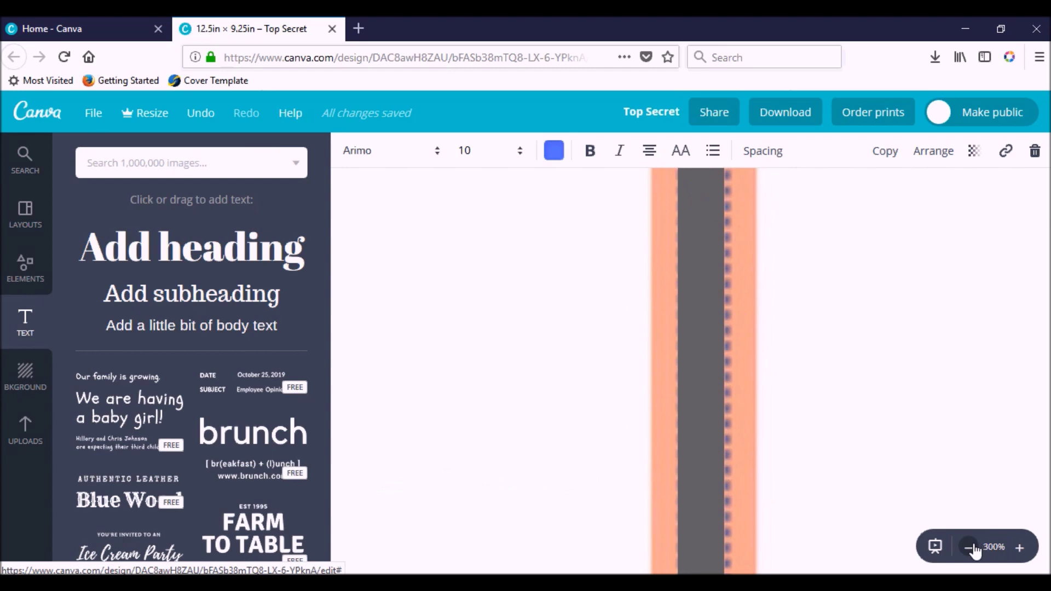
click(975, 546)
click(975, 546)
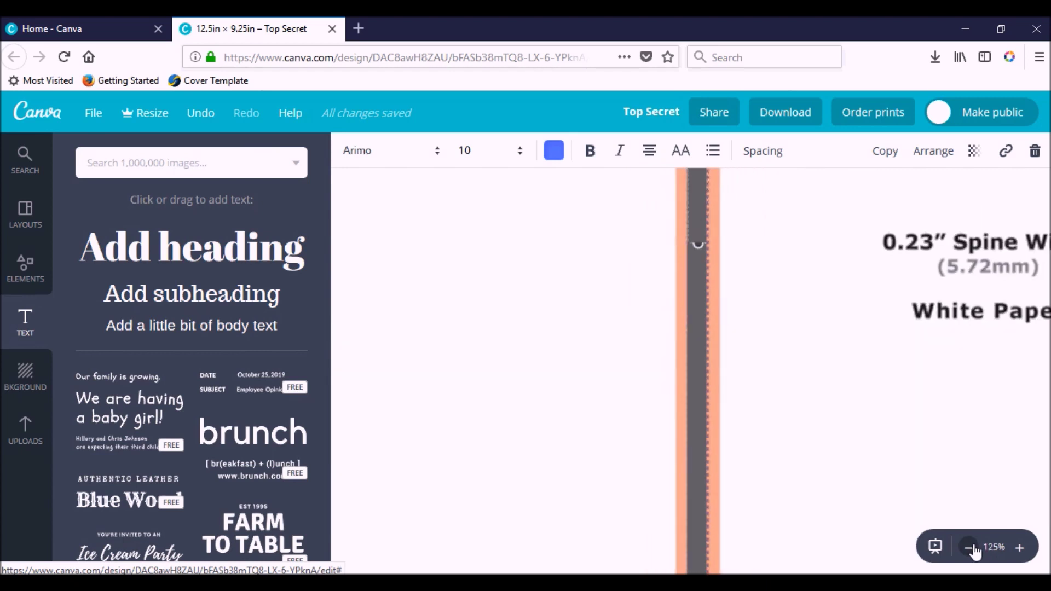
scroll(975, 547, up, 5)
Duplicate the author name text and change the copy's wording to 'Book Title'.
key(ctrl+d)
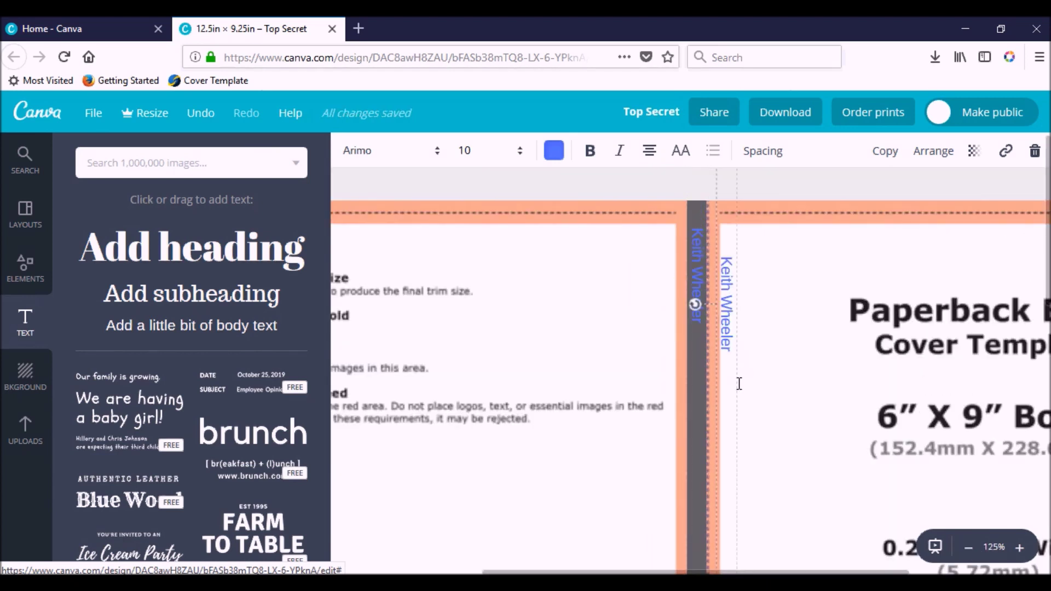
drag(734, 371, 773, 205)
triple_click(774, 205)
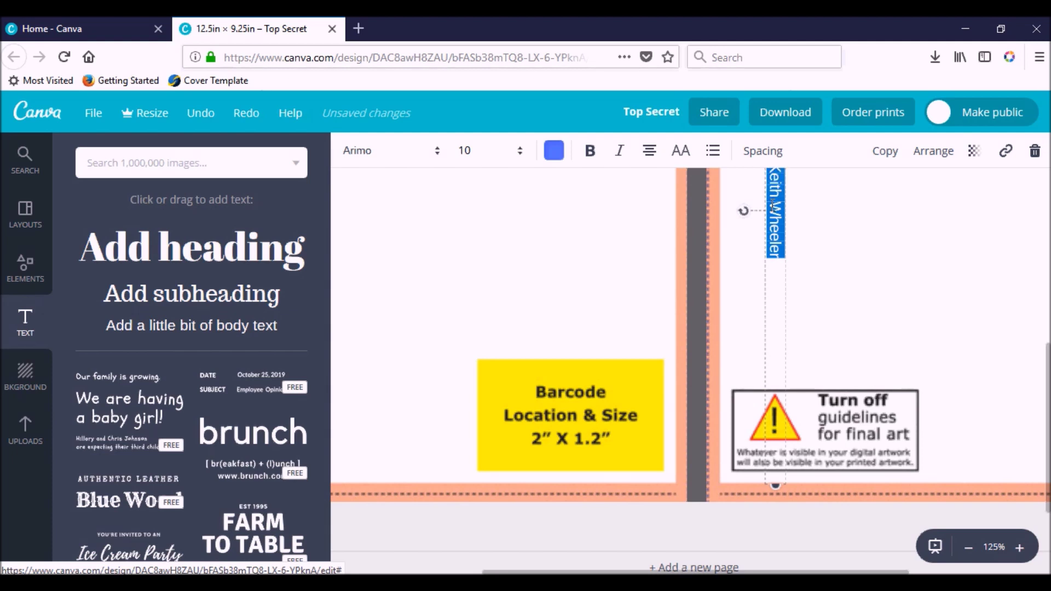
key(BackSpace)
text(Book Title)
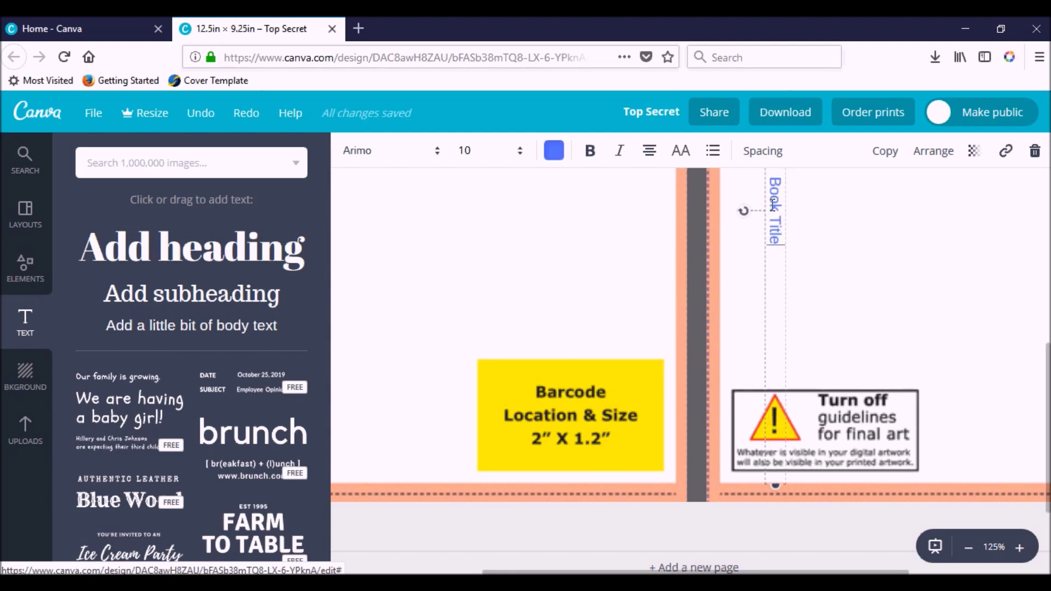
Place 'Book Title' on the lower spine beside the barcode area.
drag(773, 206, 691, 436)
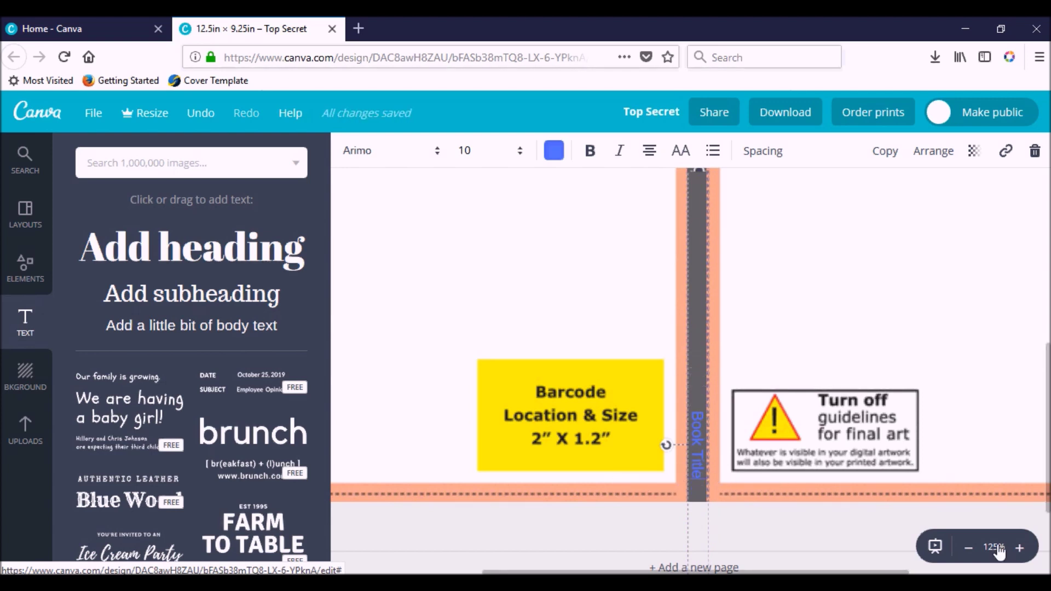
click(1019, 548)
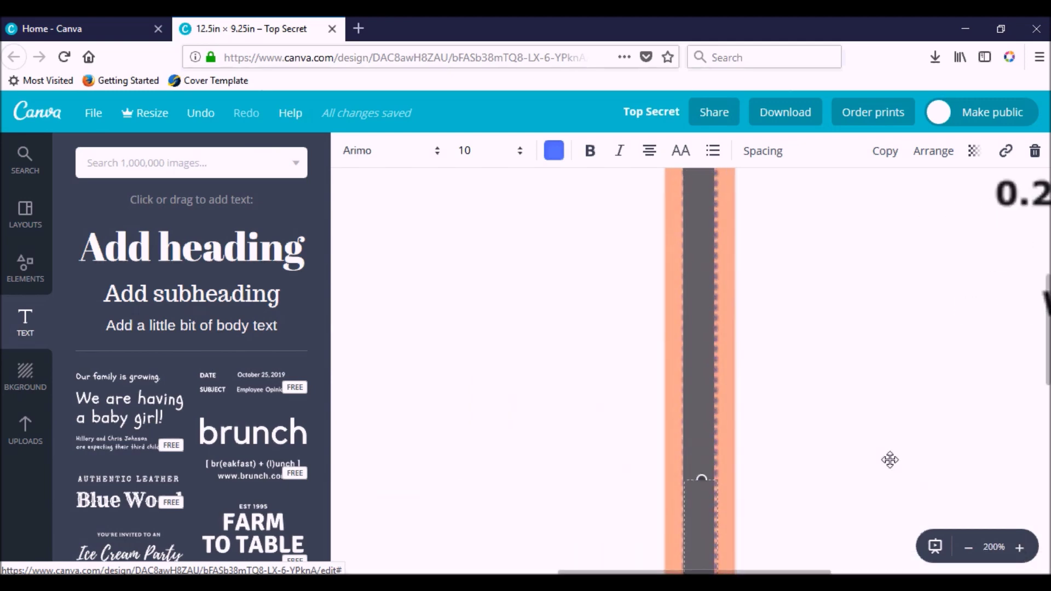
scroll(854, 446, down, 5)
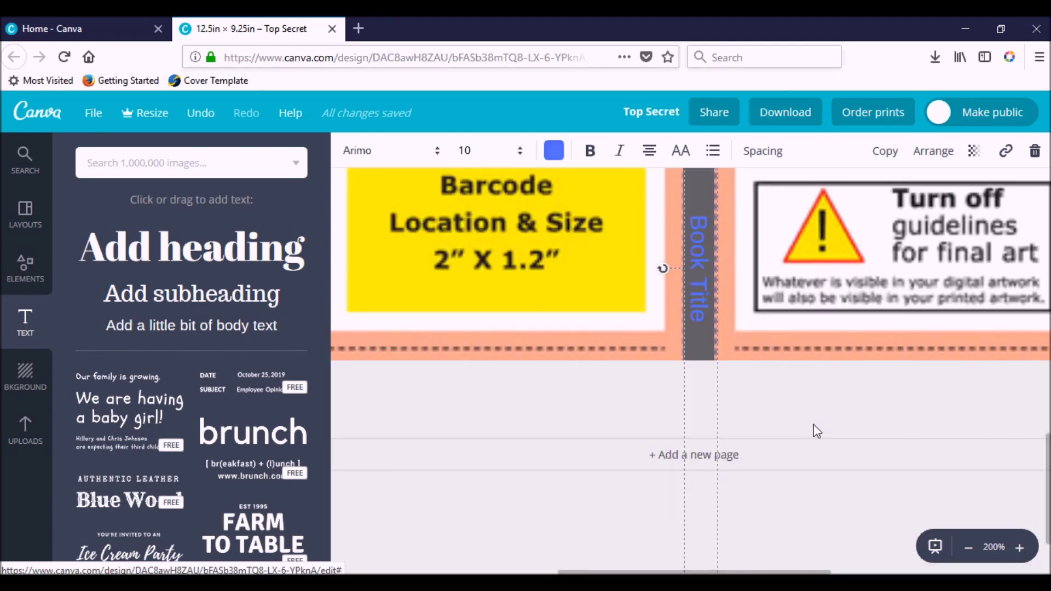
scroll(813, 425, up, 10)
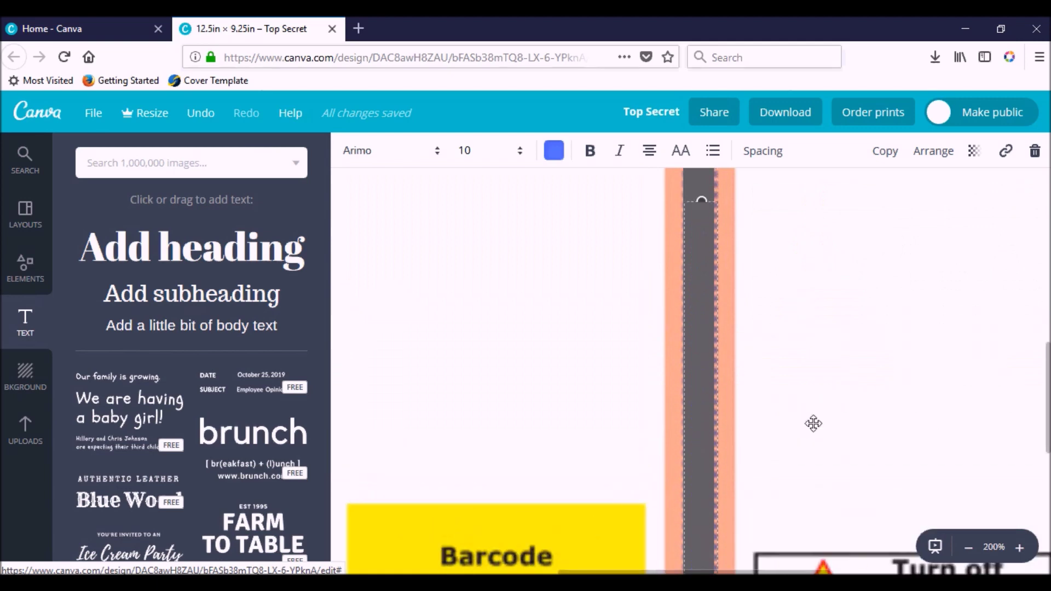
click(968, 547)
click(968, 547)
click(968, 547)
click(969, 548)
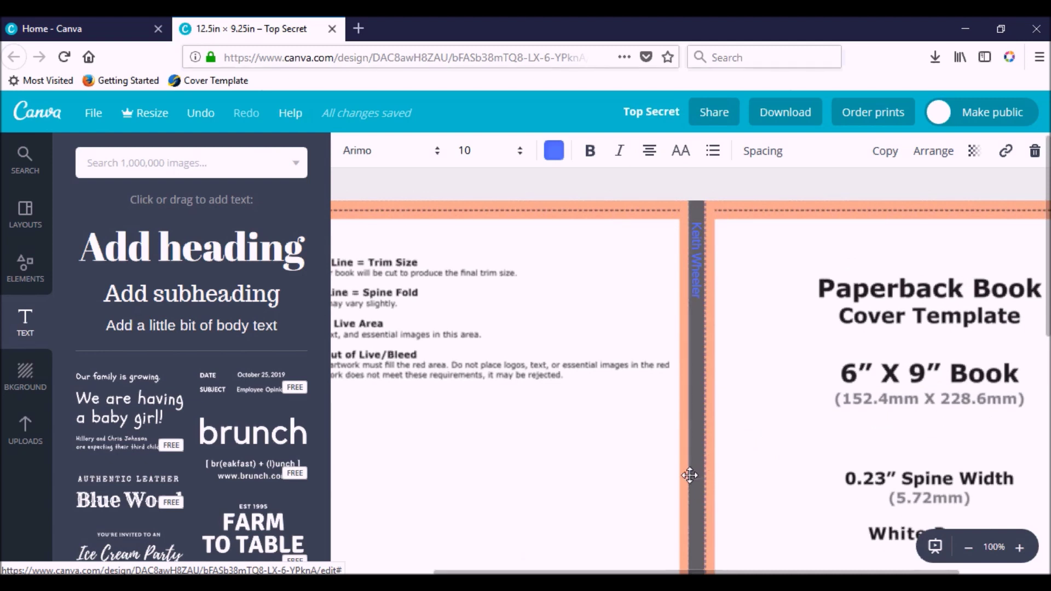
Nudge the author name on the spine, leaving its font unchanged.
drag(694, 475, 697, 478)
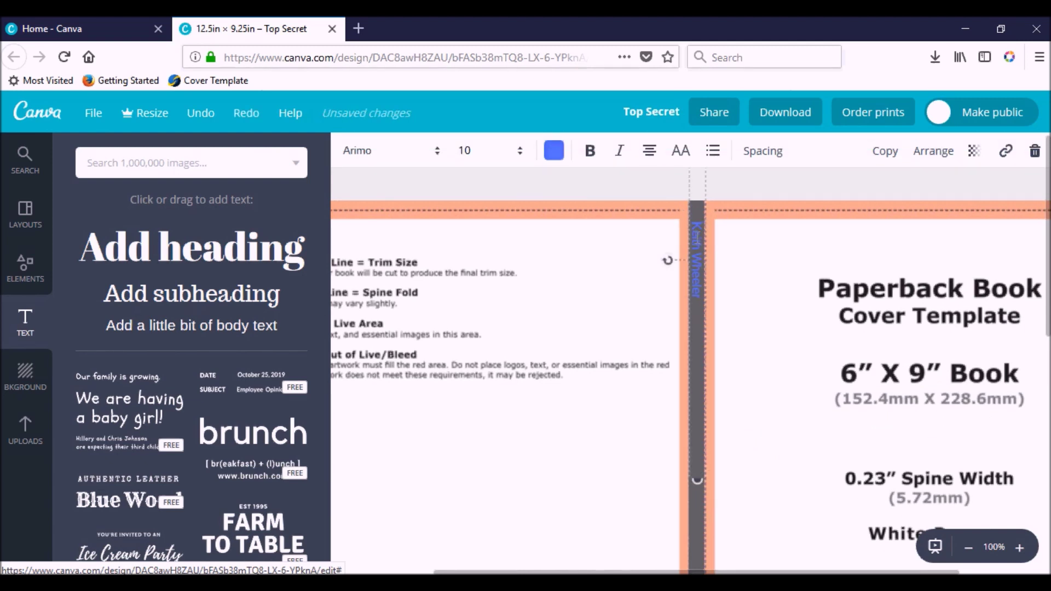
click(432, 151)
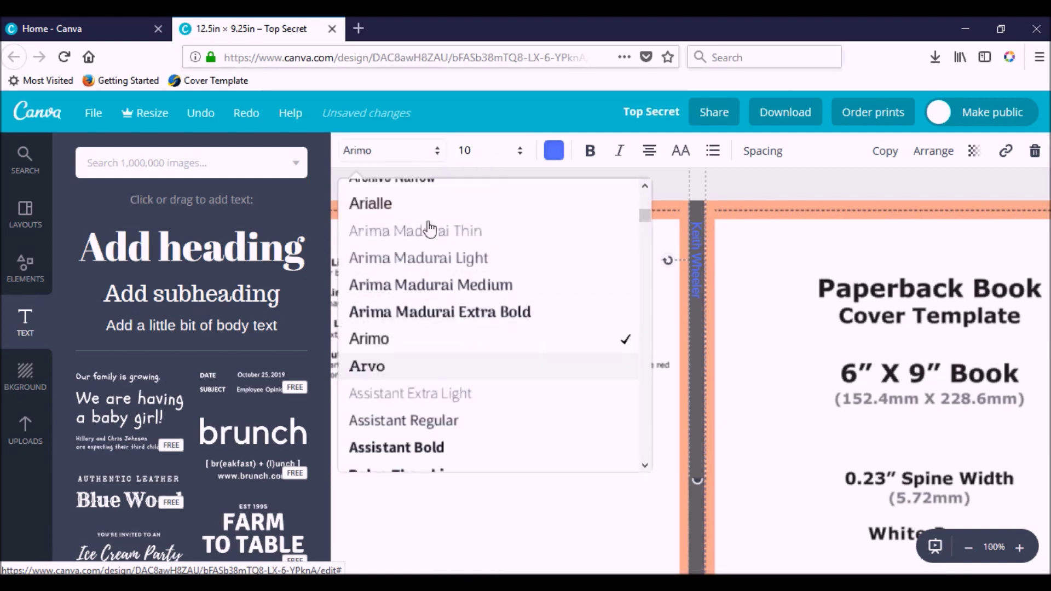
click(774, 307)
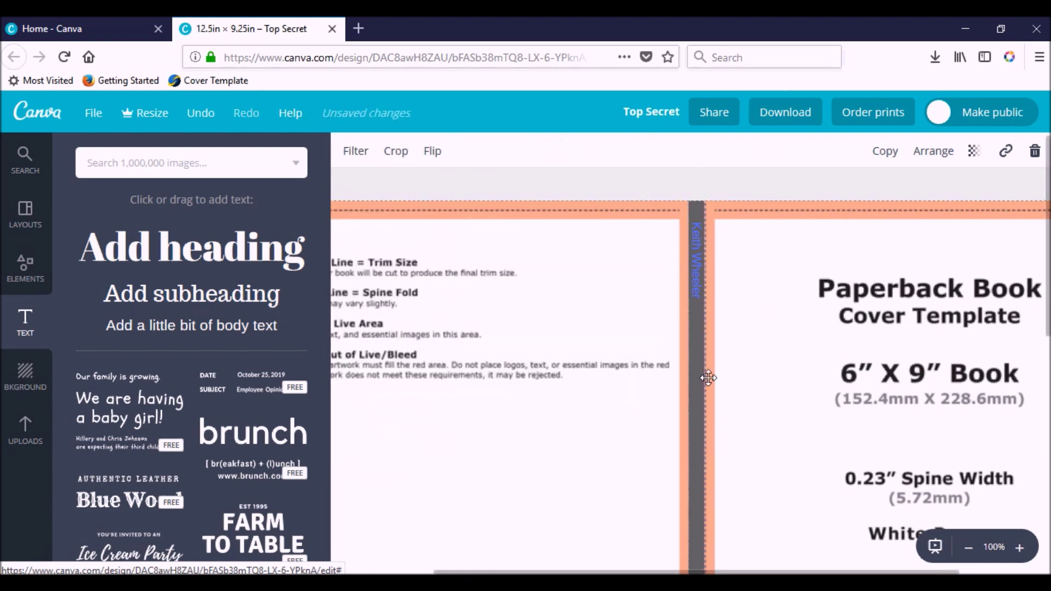
Recolour the spine strip from dark grey to white.
click(699, 496)
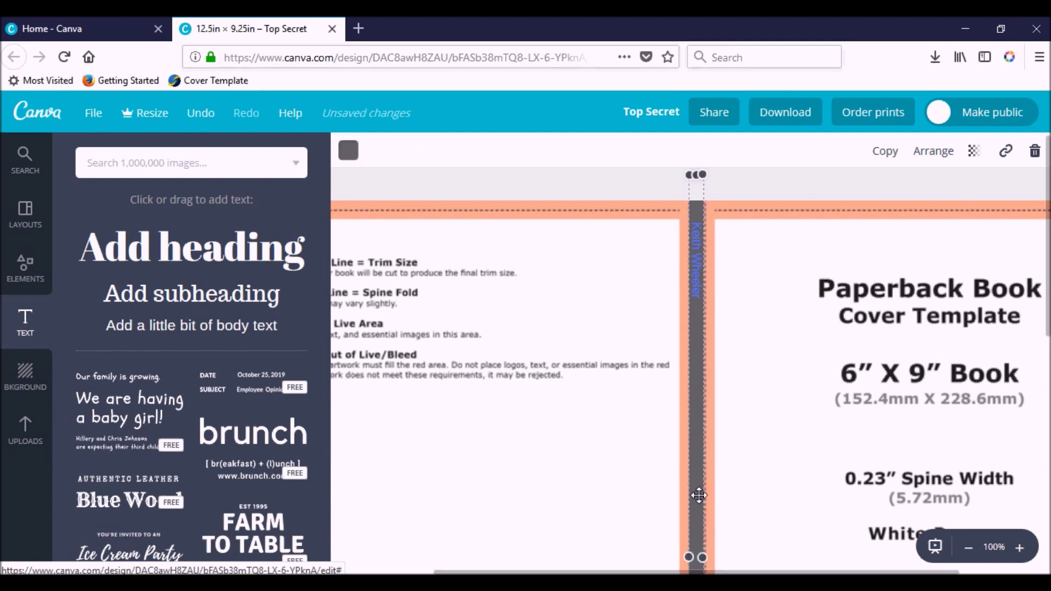
click(348, 150)
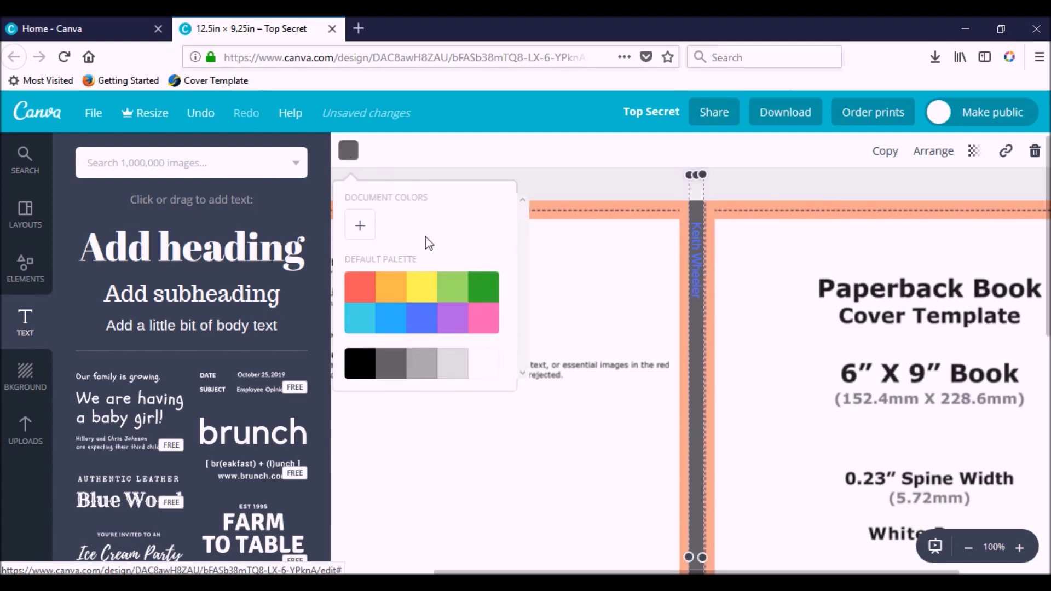
click(491, 365)
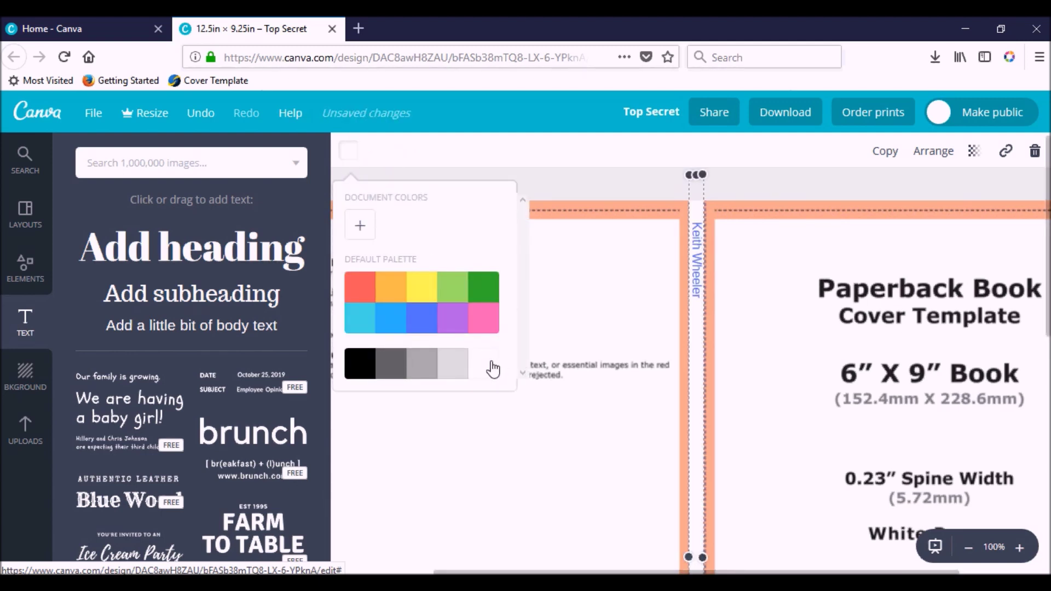
click(602, 476)
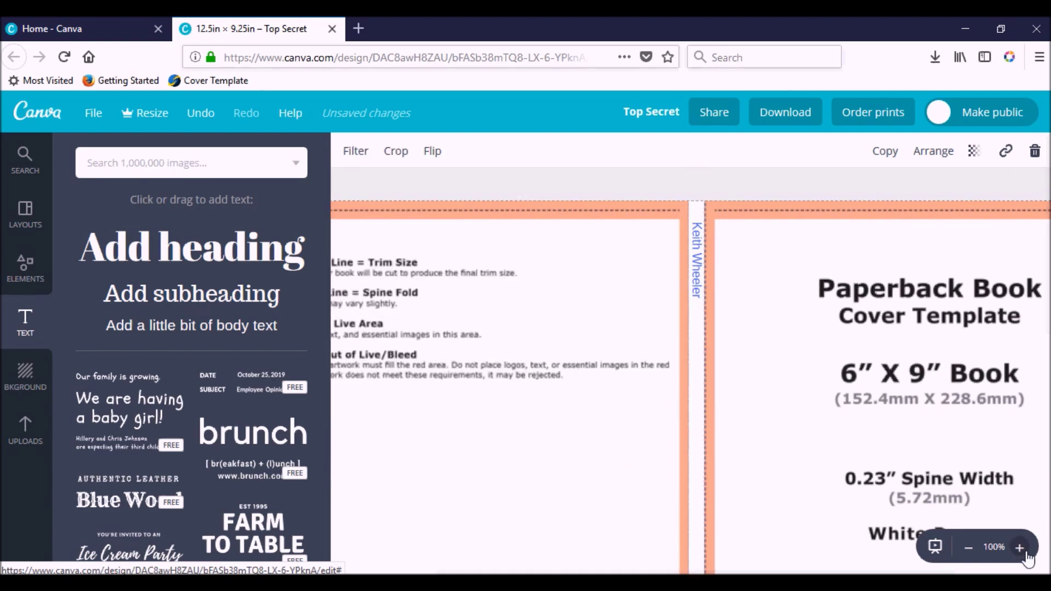
Zoom out to 75% and delete the cover template guide image, revealing the black covers.
click(964, 548)
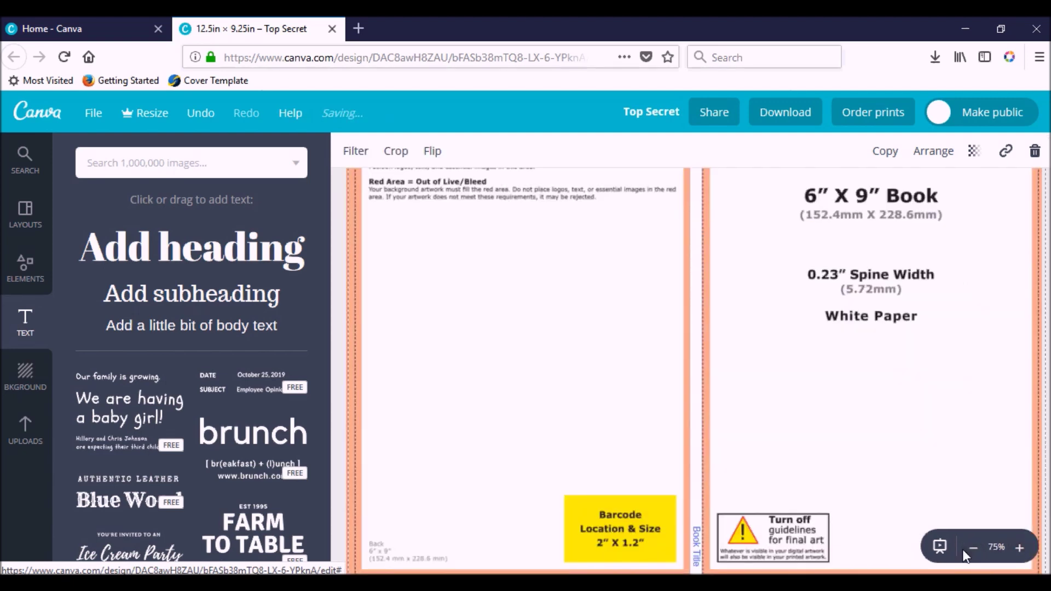
scroll(845, 335, up, 2)
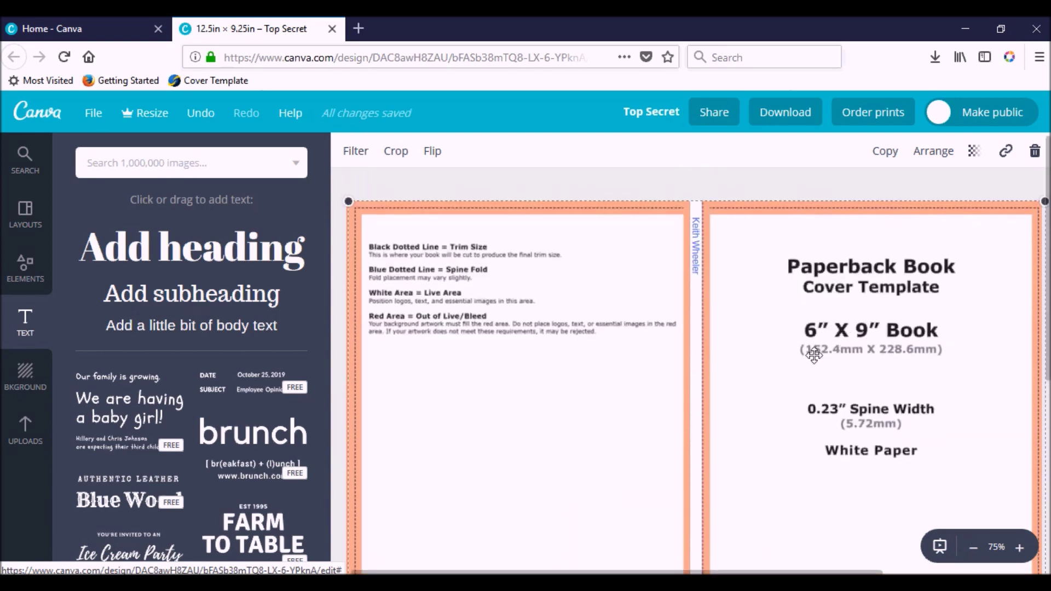
click(940, 153)
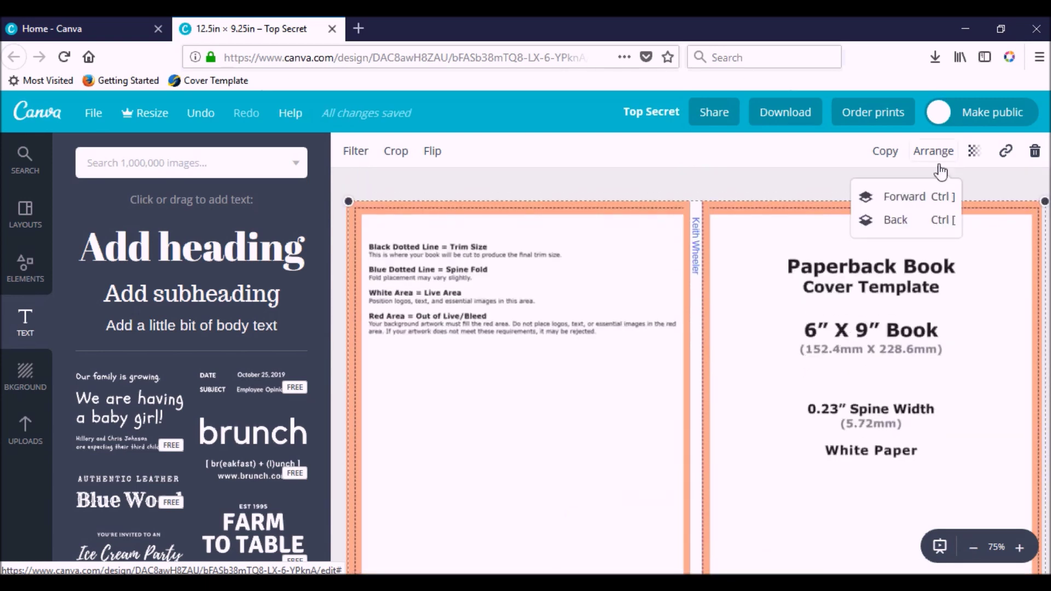
click(896, 220)
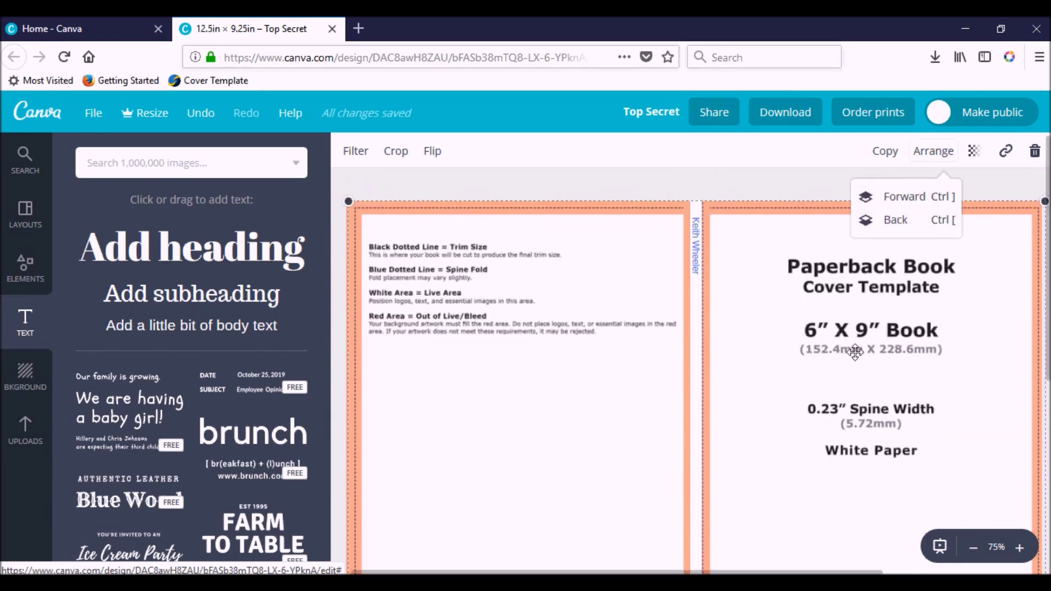
click(769, 364)
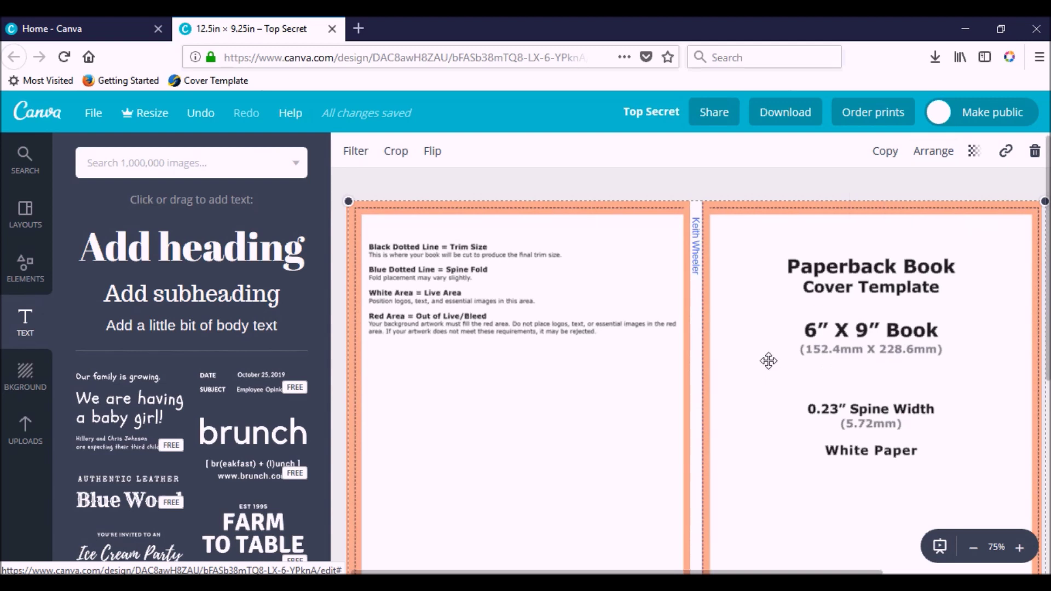
key(Delete)
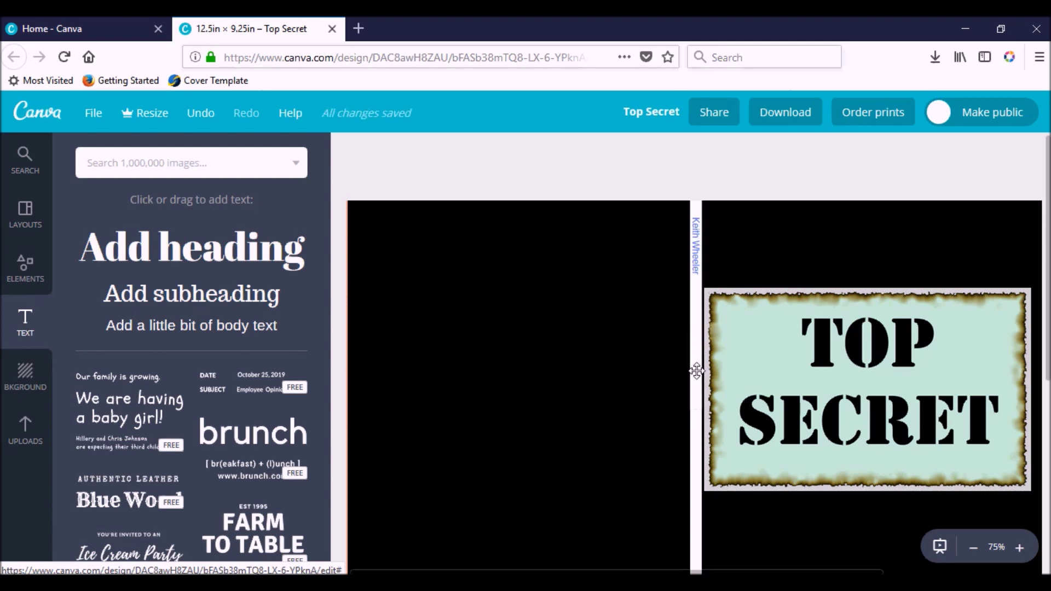
Make the author name spine text bold.
scroll(697, 295, down, 5)
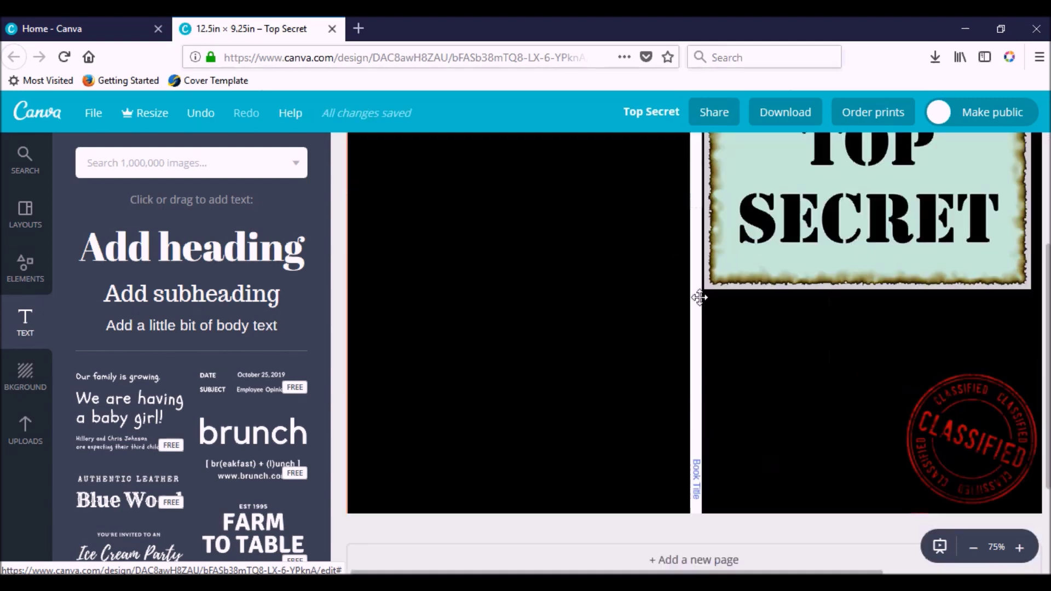
scroll(696, 296, up, 5)
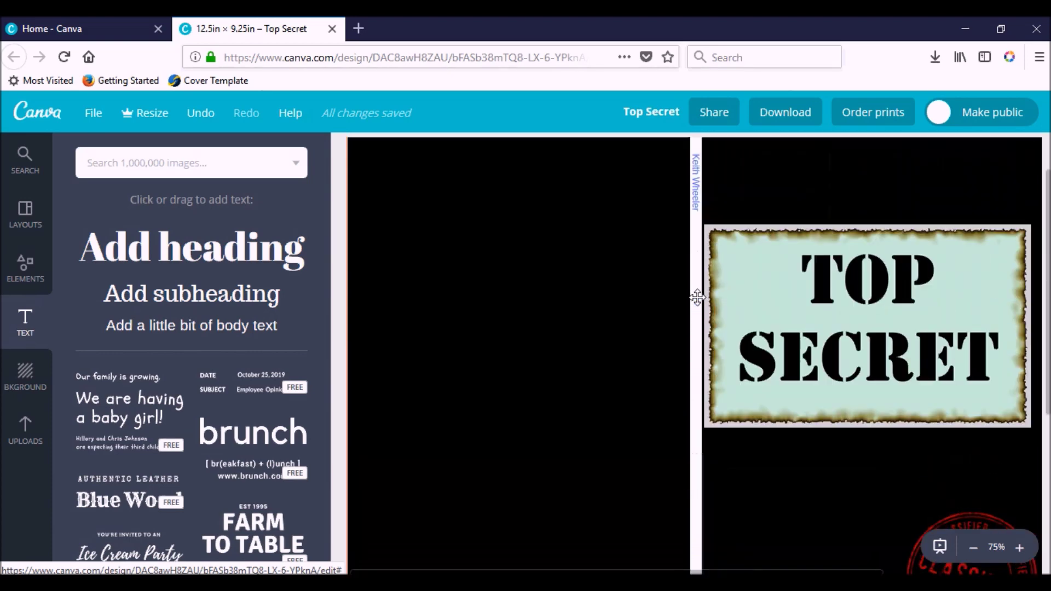
click(696, 224)
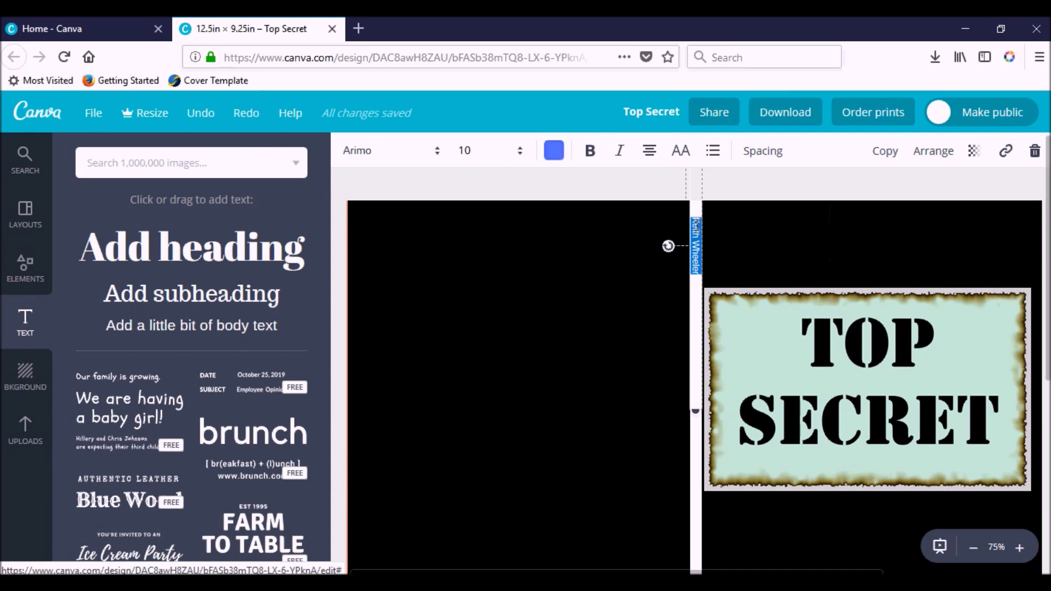
click(590, 157)
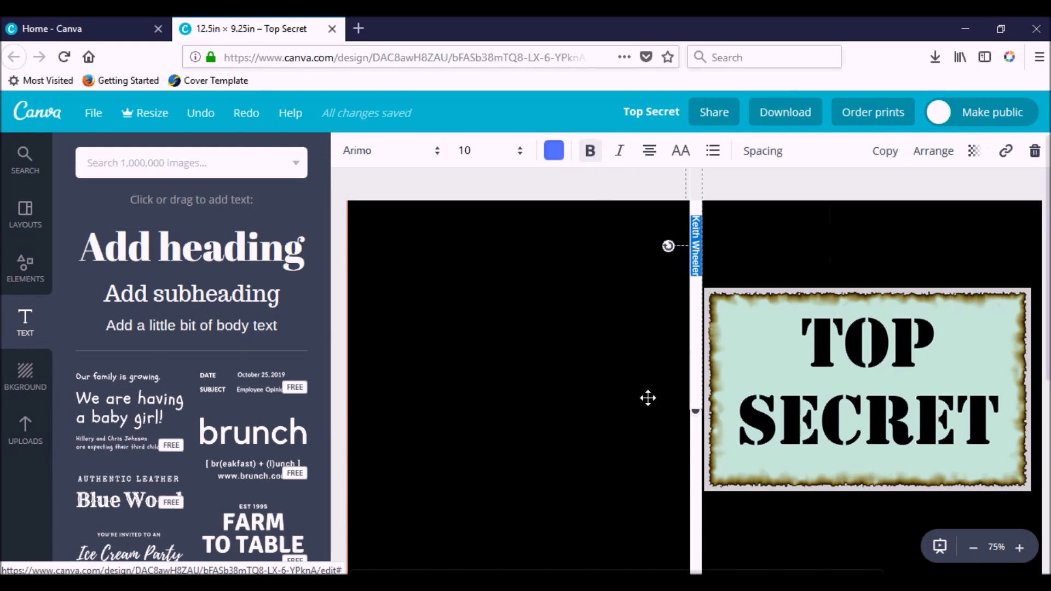
Select the 'Book Title' spine text for bolding, then zoom to 100% to check the spine.
scroll(699, 464, down, 5)
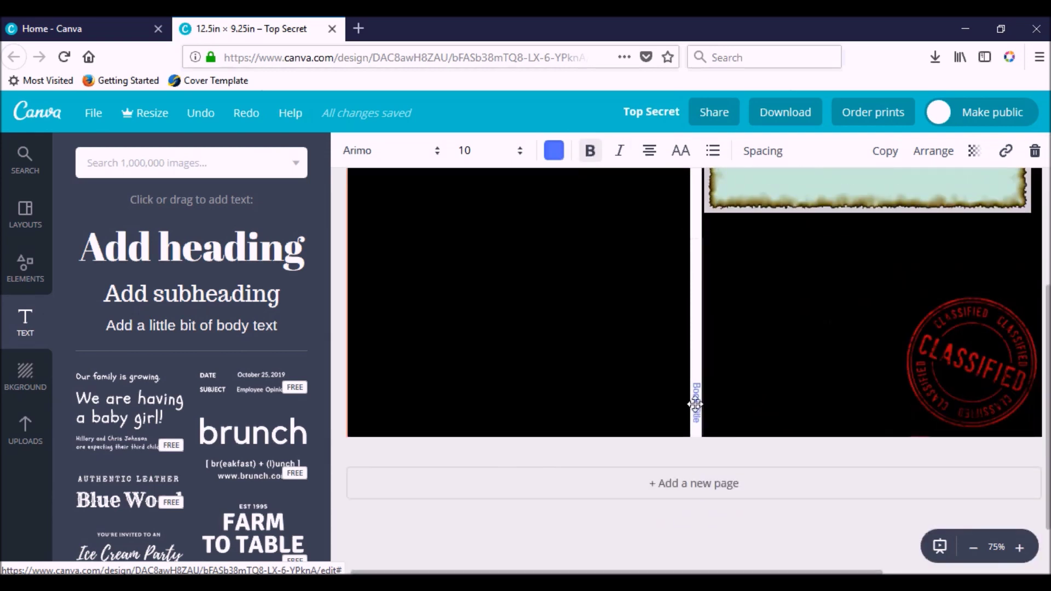
double_click(694, 395)
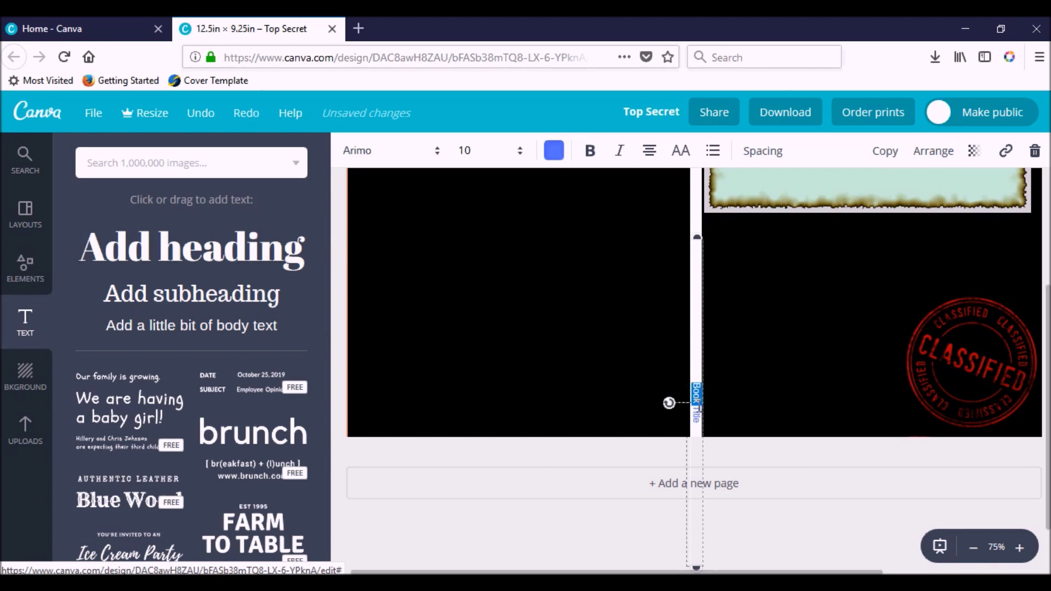
drag(690, 408, 696, 424)
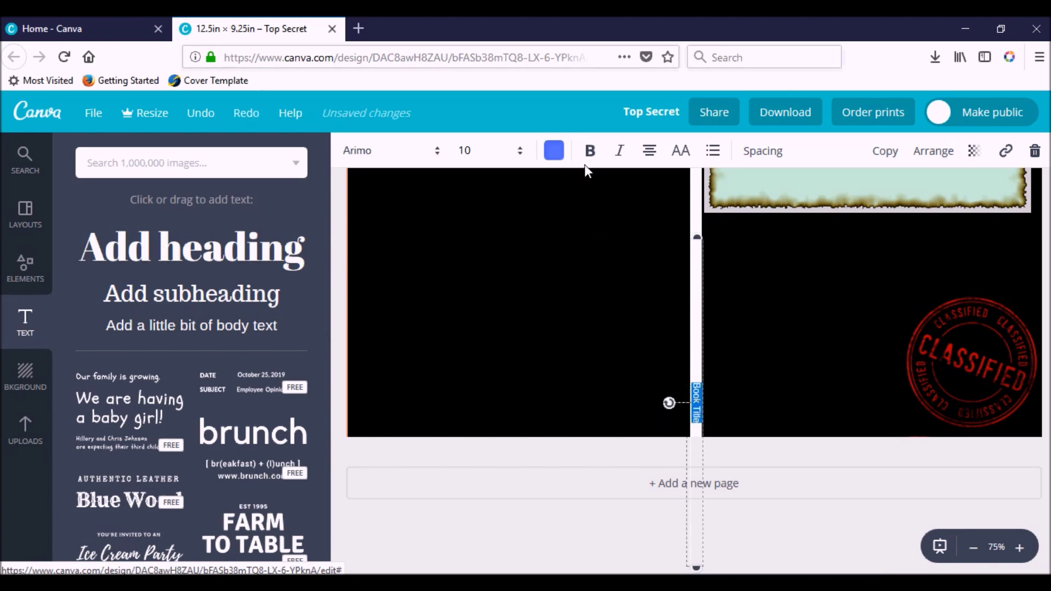
click(590, 359)
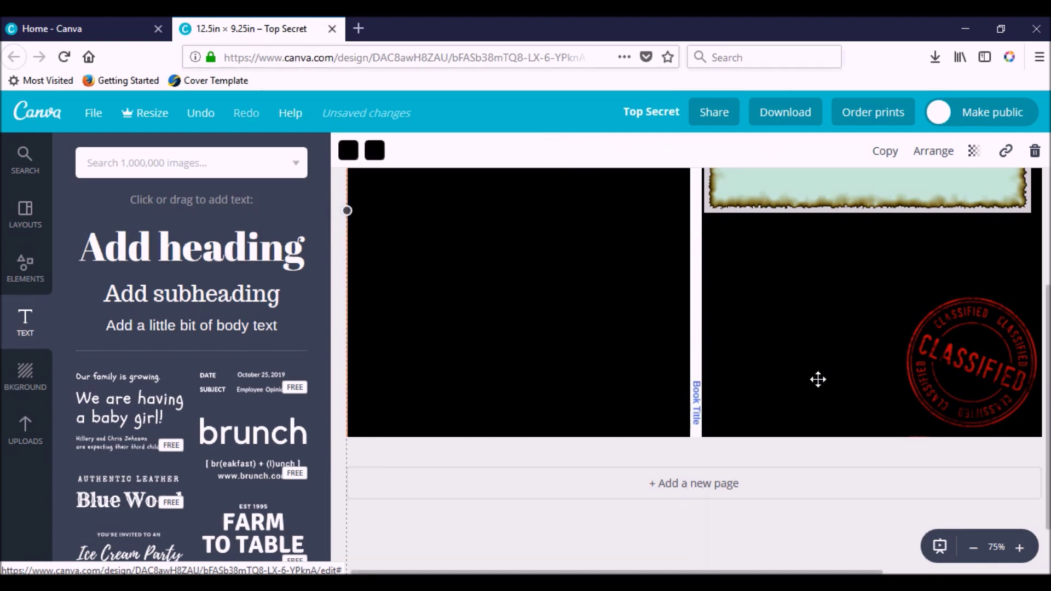
scroll(814, 377, up, 5)
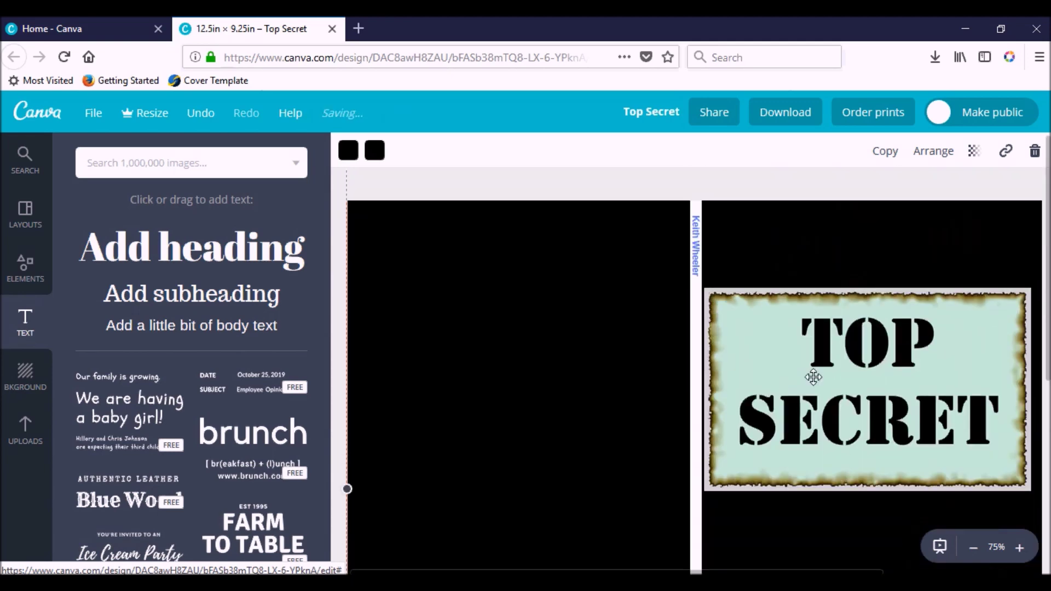
click(1020, 548)
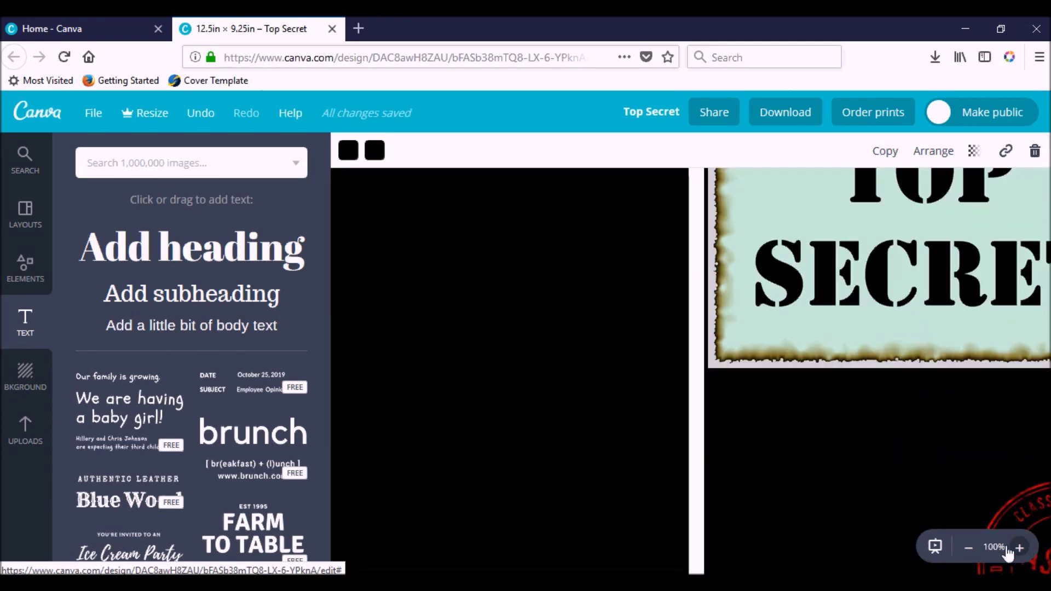
scroll(836, 463, up, 4)
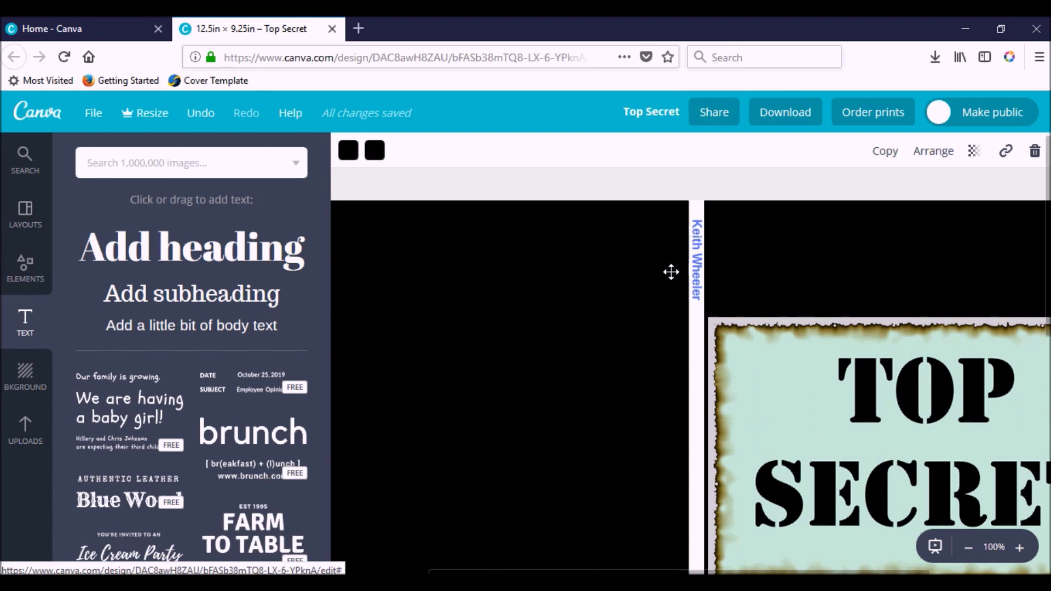
scroll(673, 276, down, 6)
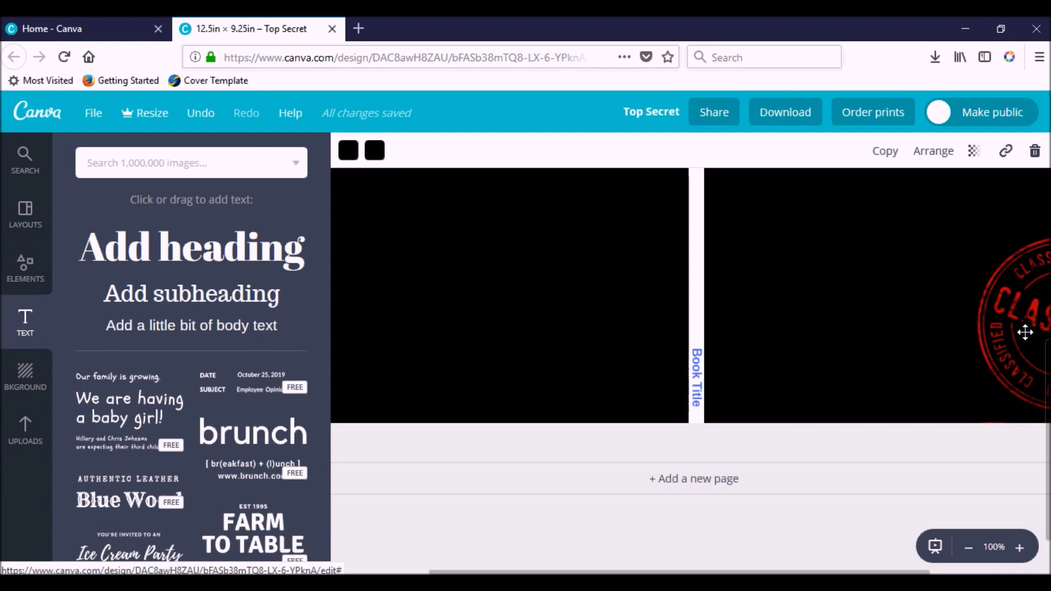
scroll(737, 336, up, 3)
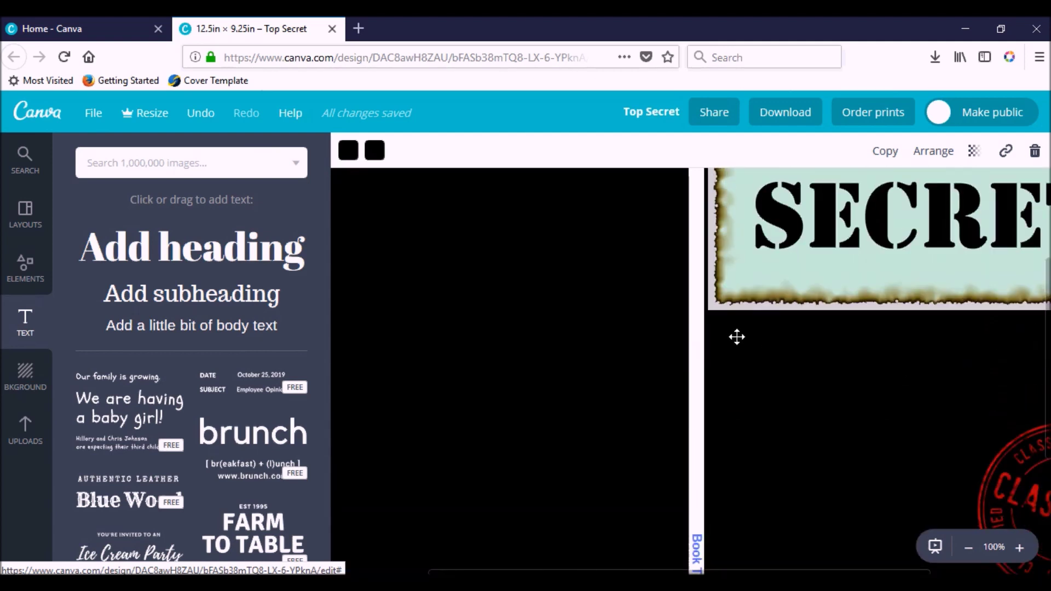
scroll(737, 336, up, 5)
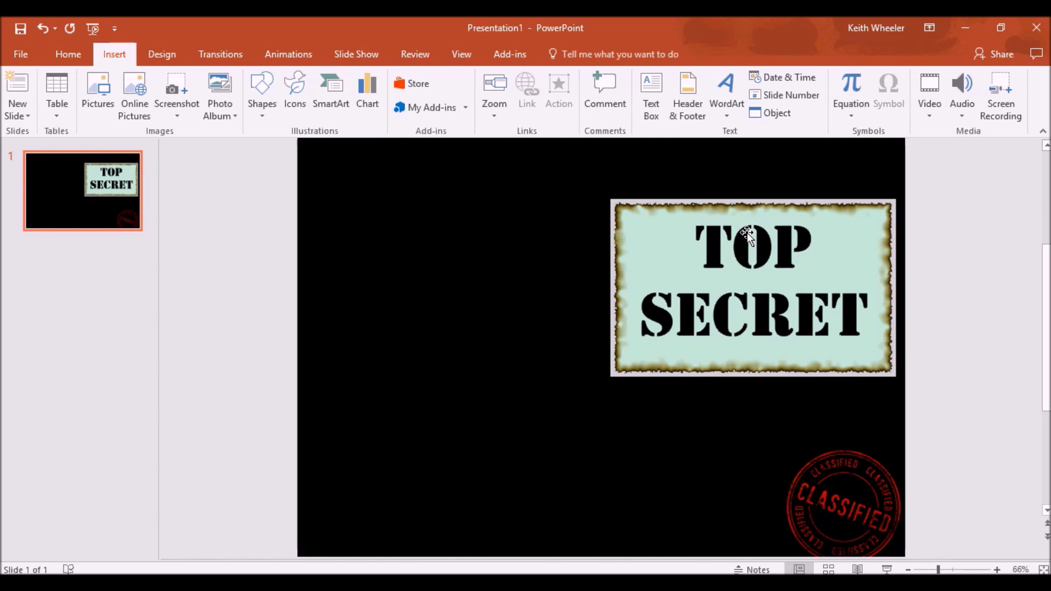
Insert the picture 6x9_BW_100.jpg from the NewsLetter folder onto the slide.
click(101, 94)
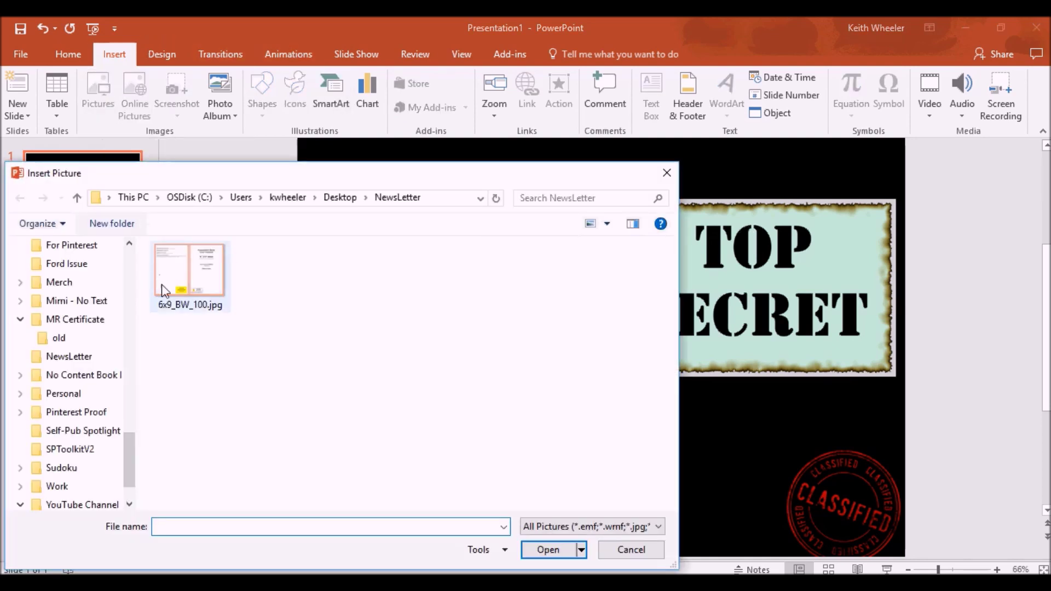
double_click(196, 282)
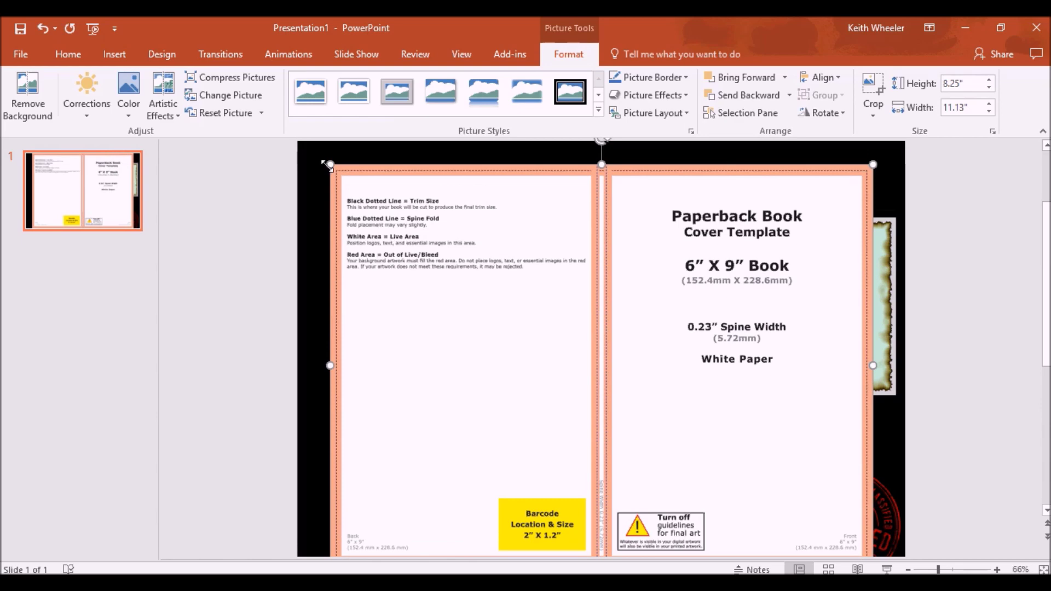
Enlarge the cover template picture so it fills the slide.
drag(326, 164, 297, 158)
scroll(871, 529, down, 1)
drag(870, 528, 905, 550)
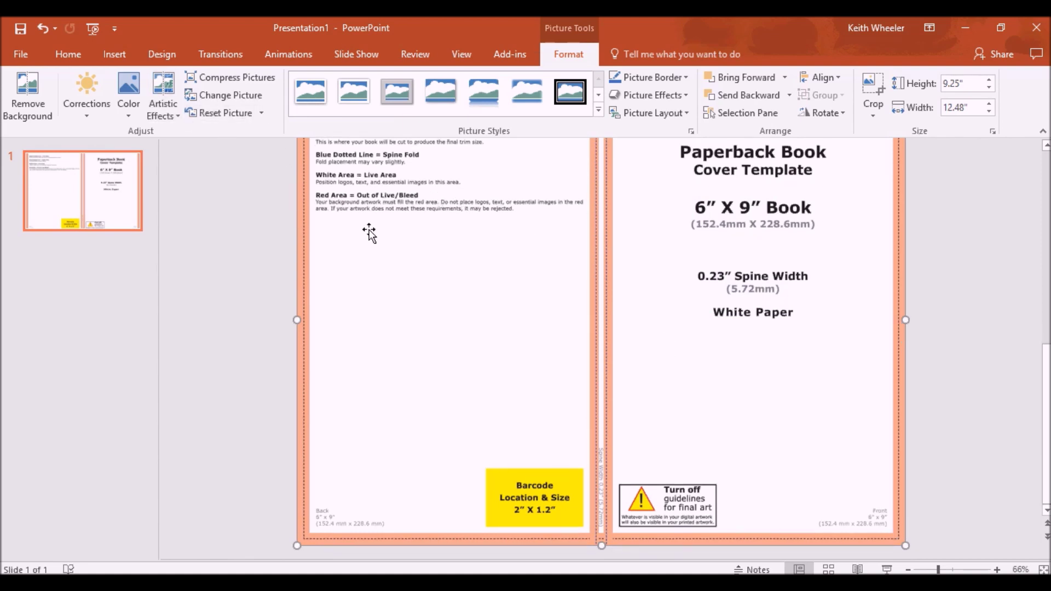
scroll(446, 282, up, 2)
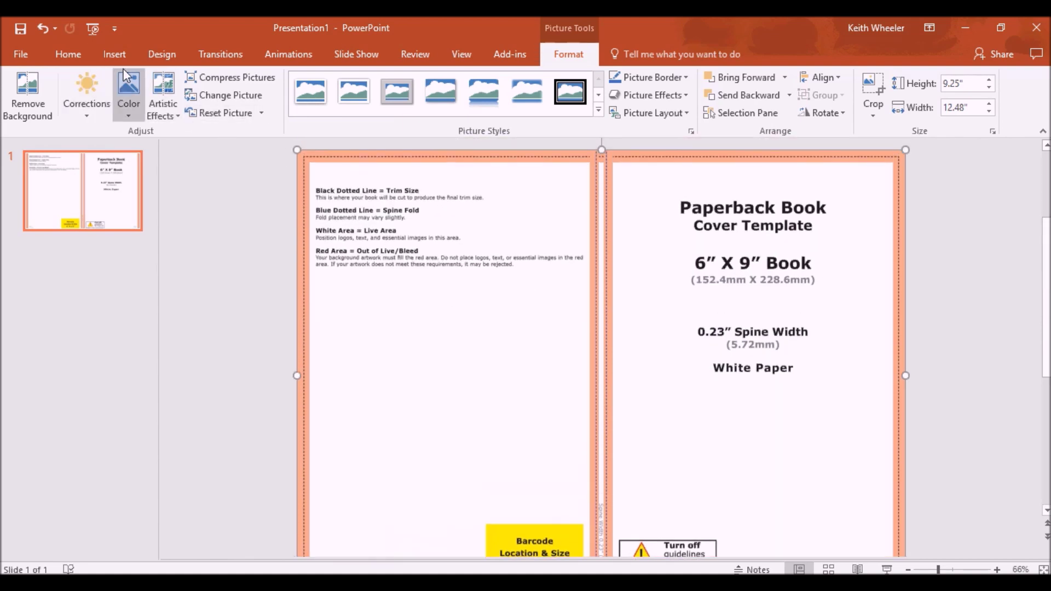
Draw a blue rectangle down over the template's spine.
click(120, 51)
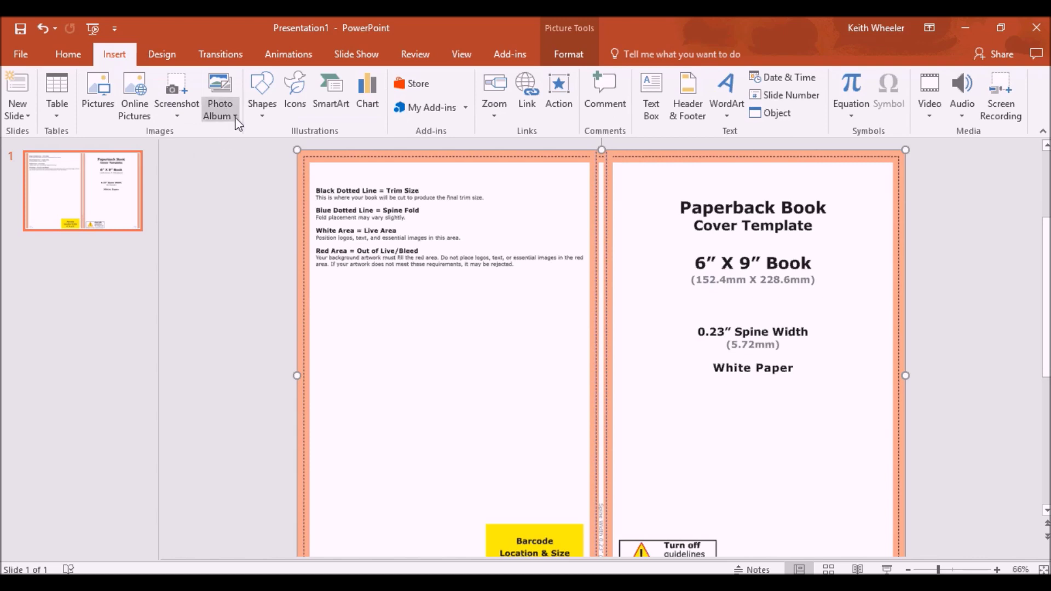
click(258, 101)
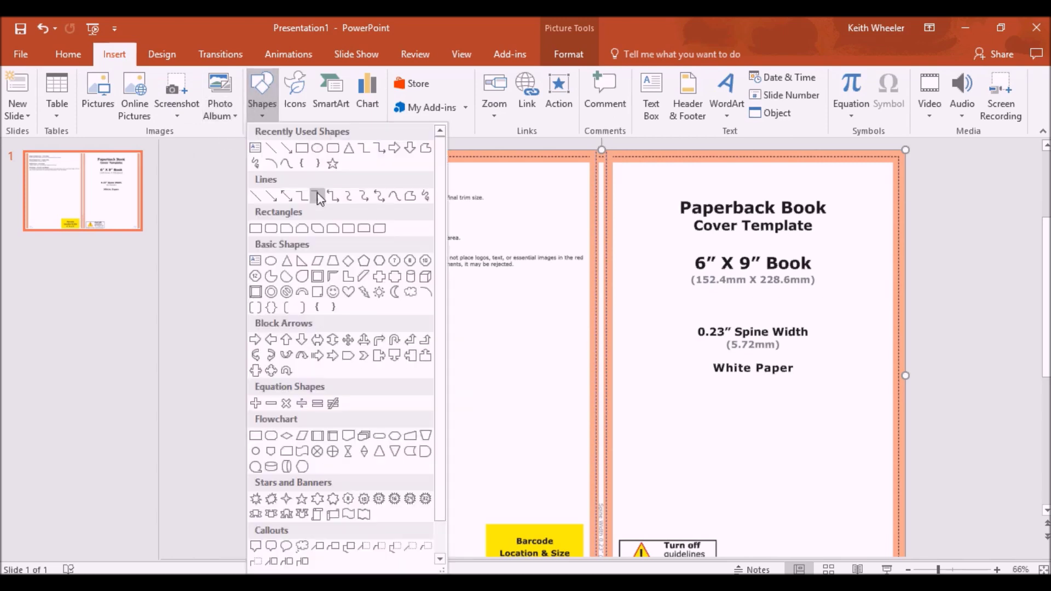
click(298, 151)
scroll(567, 237, up, 1)
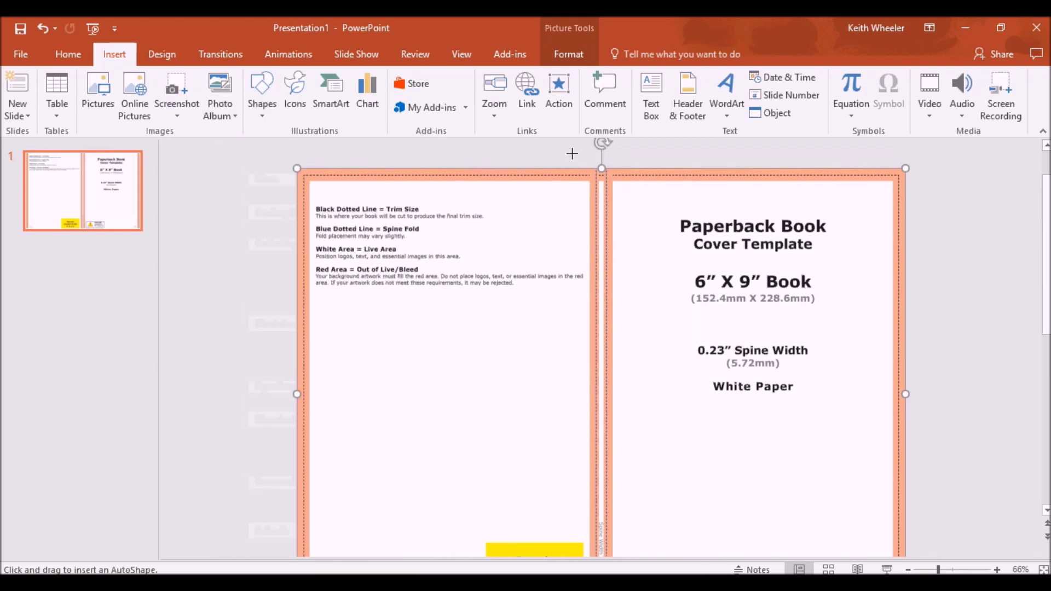
mouse_move(572, 154)
mouse_down()
mouse_move(612, 240)
mouse_move(637, 565)
mouse_move(623, 552)
mouse_up()
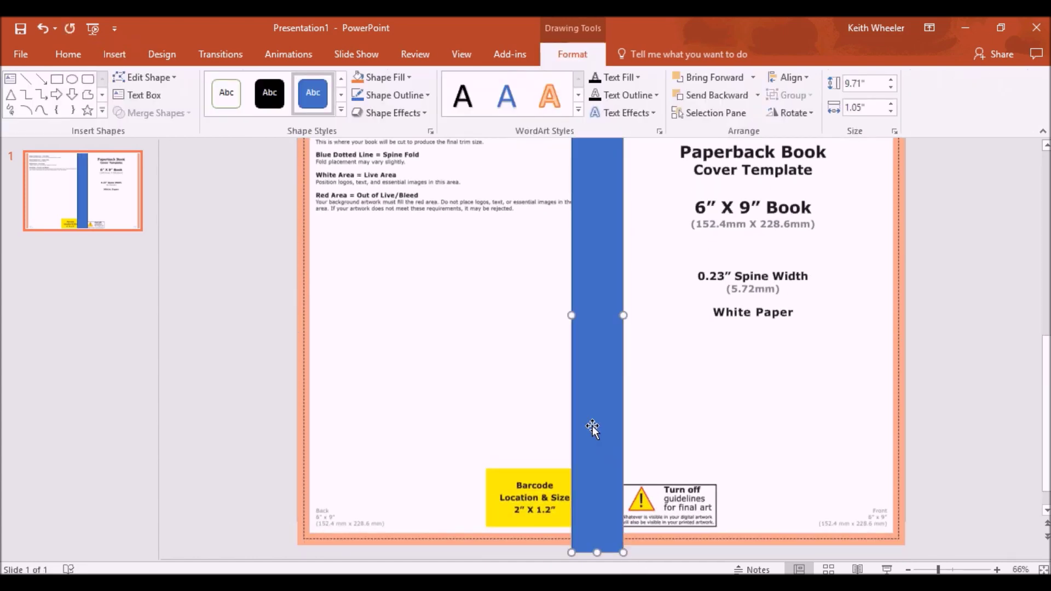
click(600, 280)
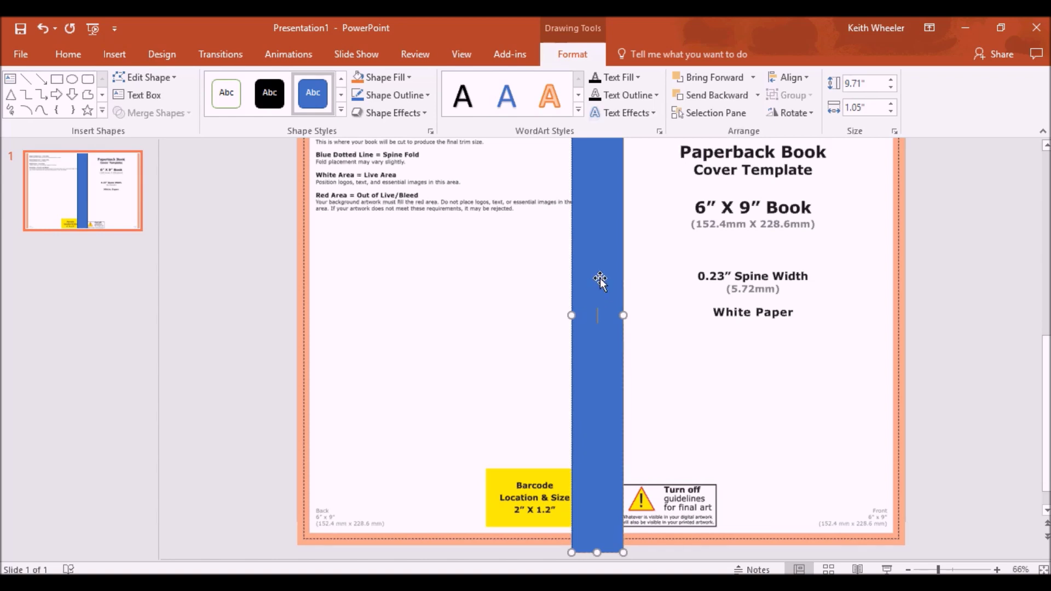
Resize the spine rectangle to 9.25" height and 0.23" width.
click(874, 89)
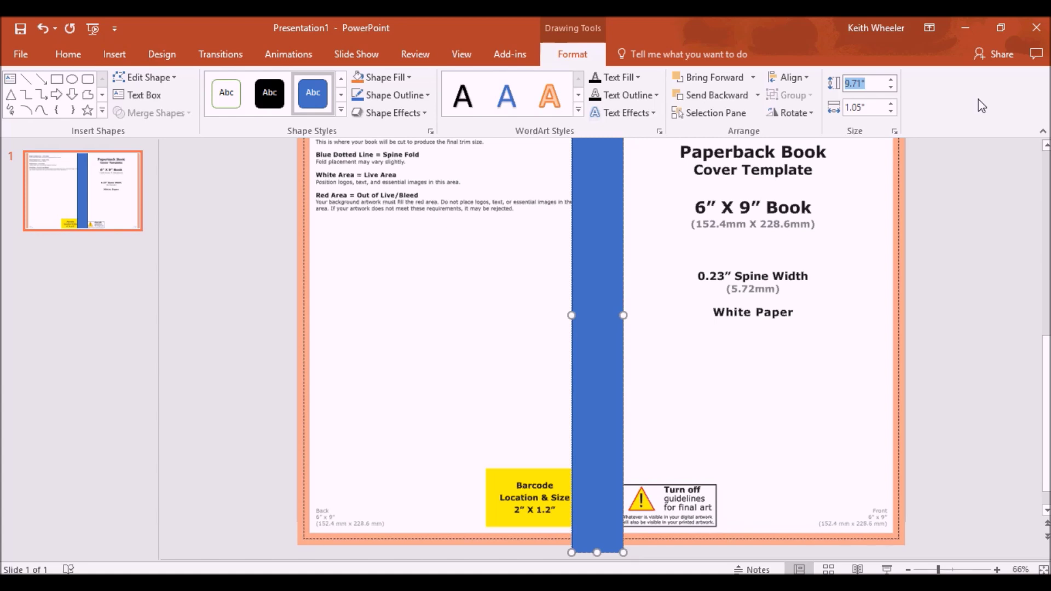
text(9.25)
scroll(752, 378, up, 2)
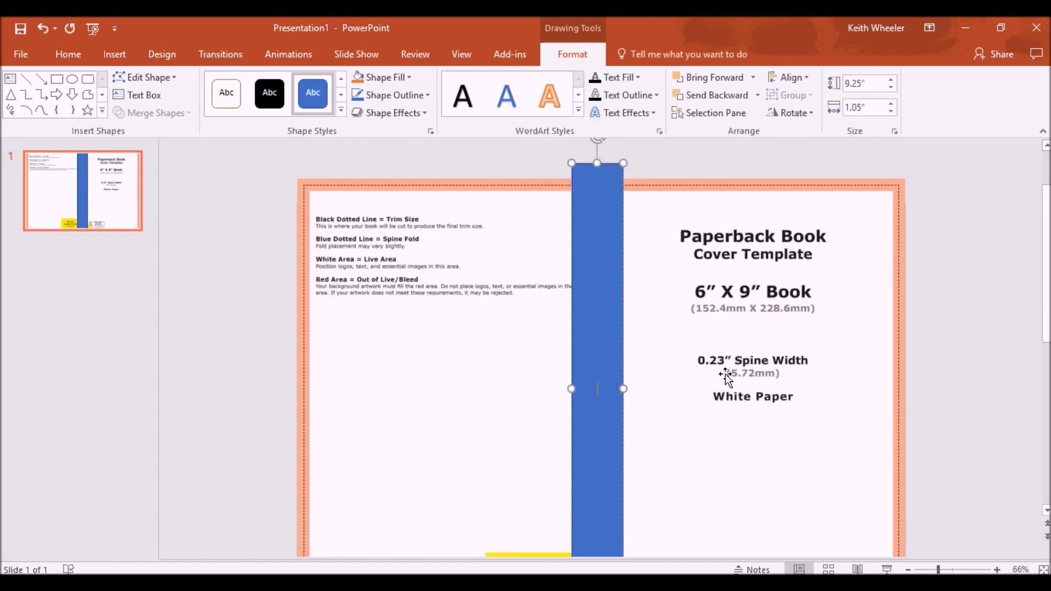
click(878, 112)
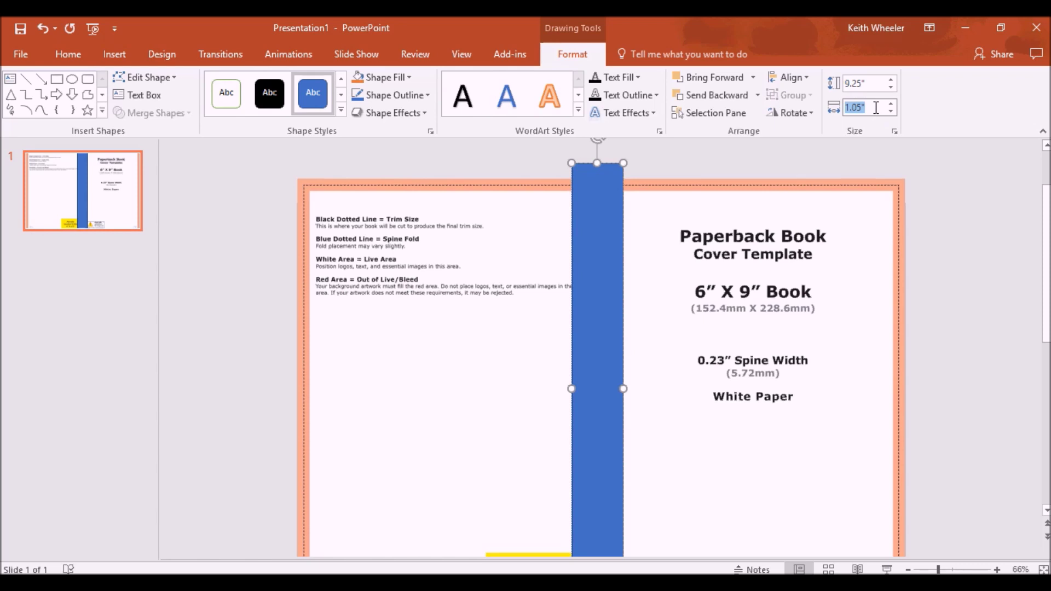
text(.23)
key(Return)
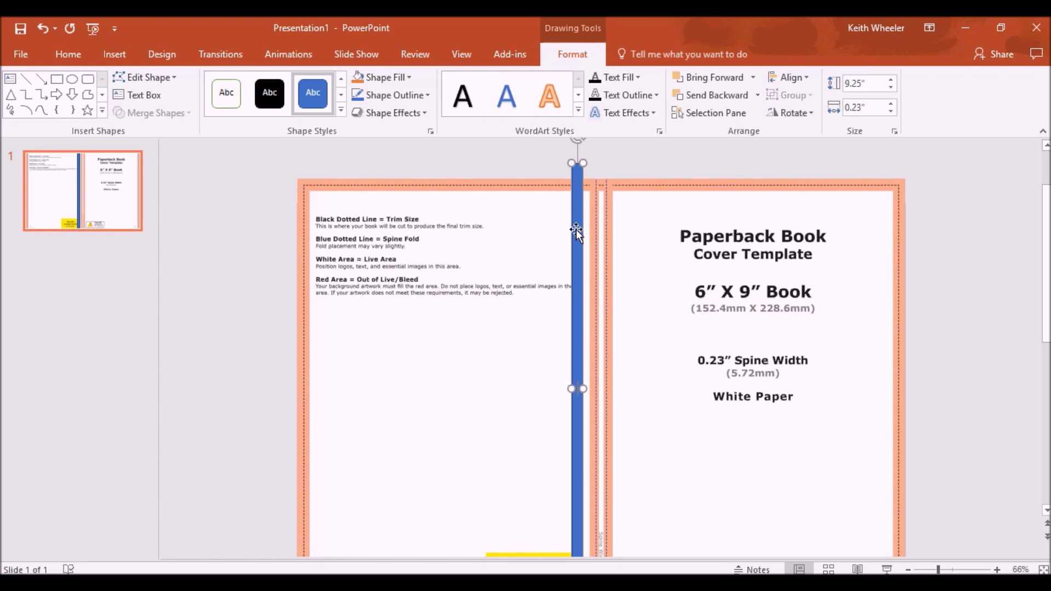
Zoom the slide view to 200%.
click(457, 55)
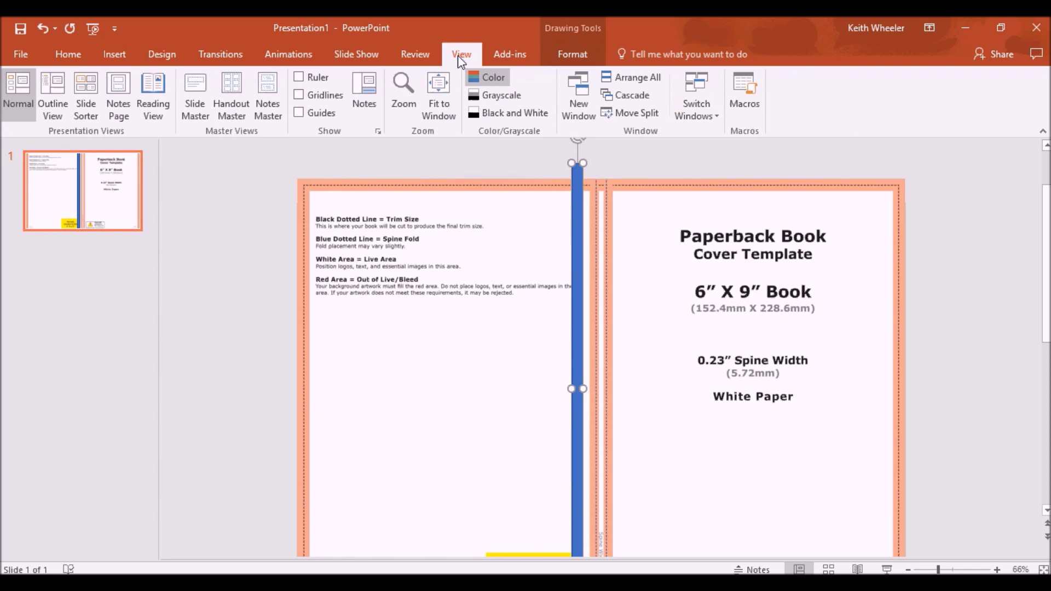
click(410, 101)
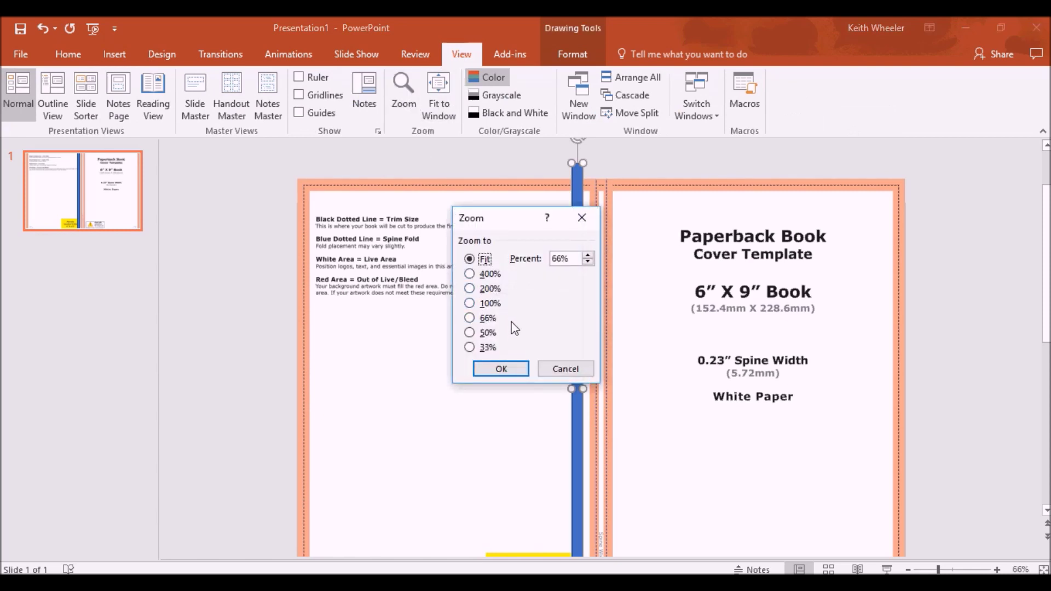
click(471, 289)
click(481, 368)
Move the thin blue strip into the spine gap between the fold lines.
scroll(565, 323, up, 10)
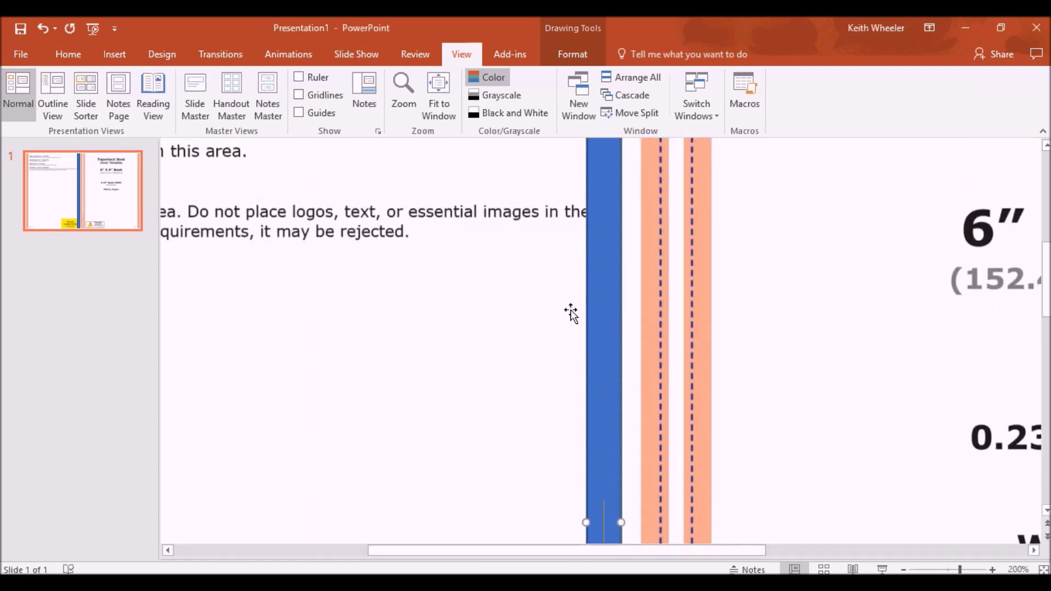
drag(585, 263, 662, 291)
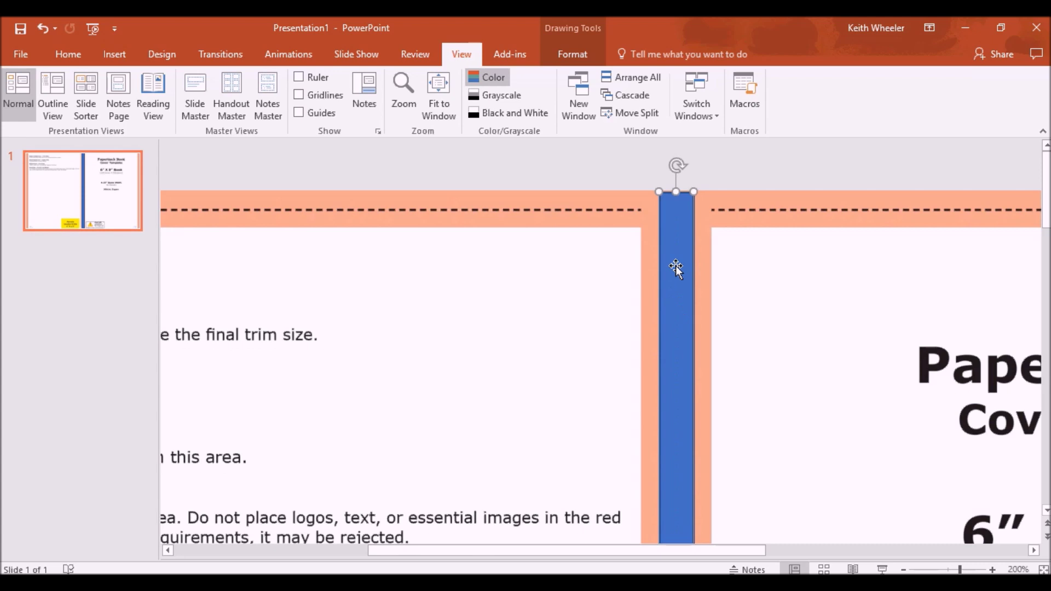
scroll(677, 263, down, 12)
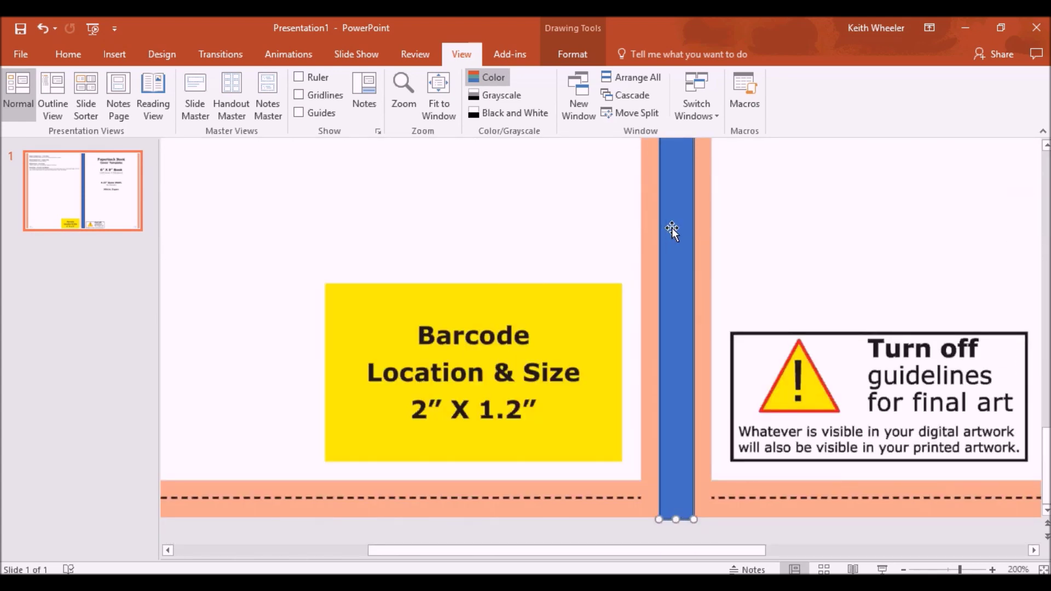
right_click(677, 196)
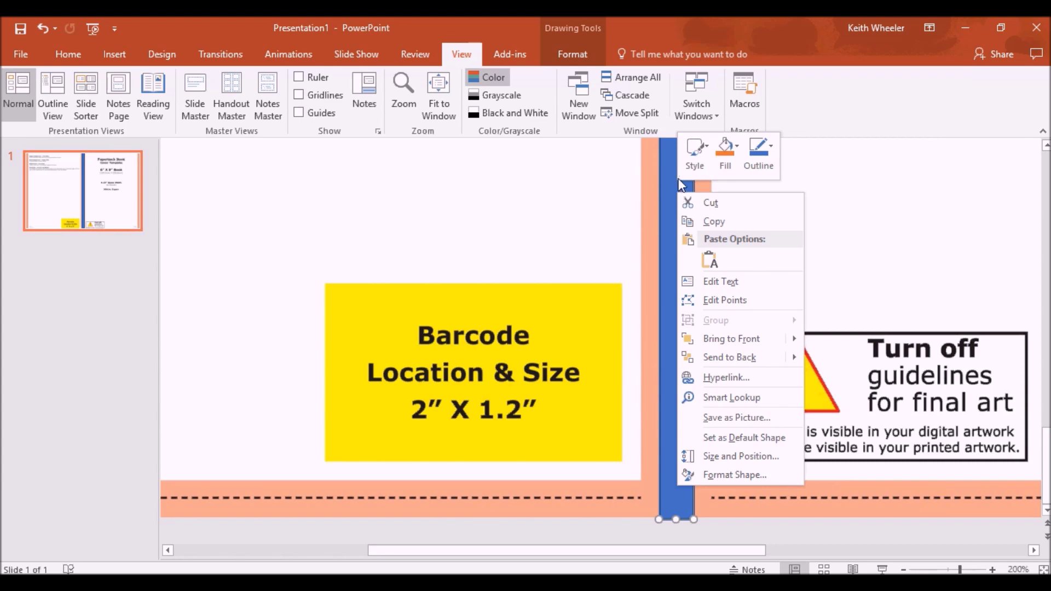
Give the spine bar no outline and a white fill.
click(763, 146)
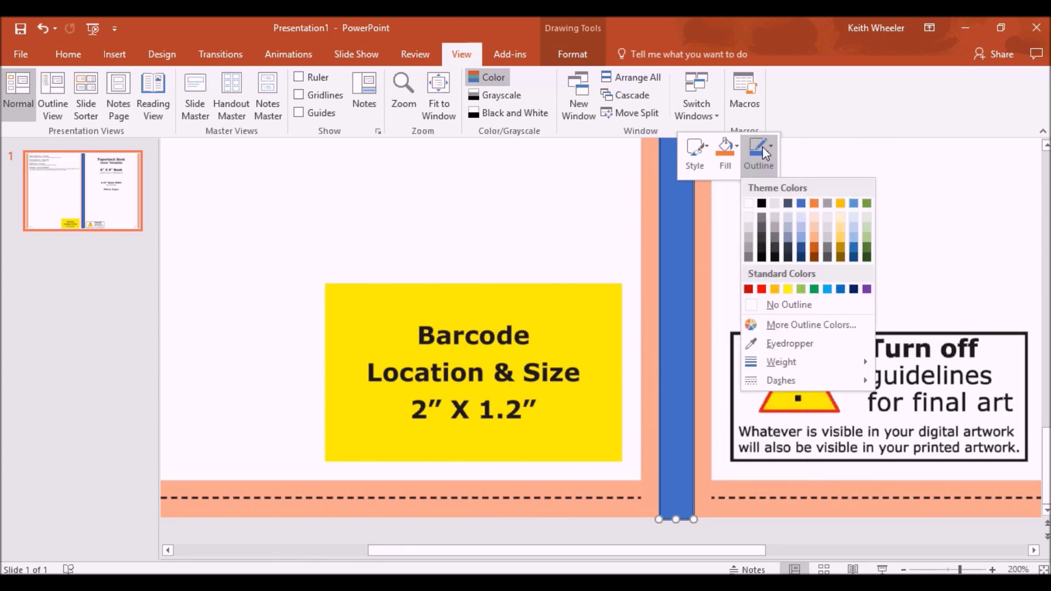
click(768, 310)
right_click(677, 266)
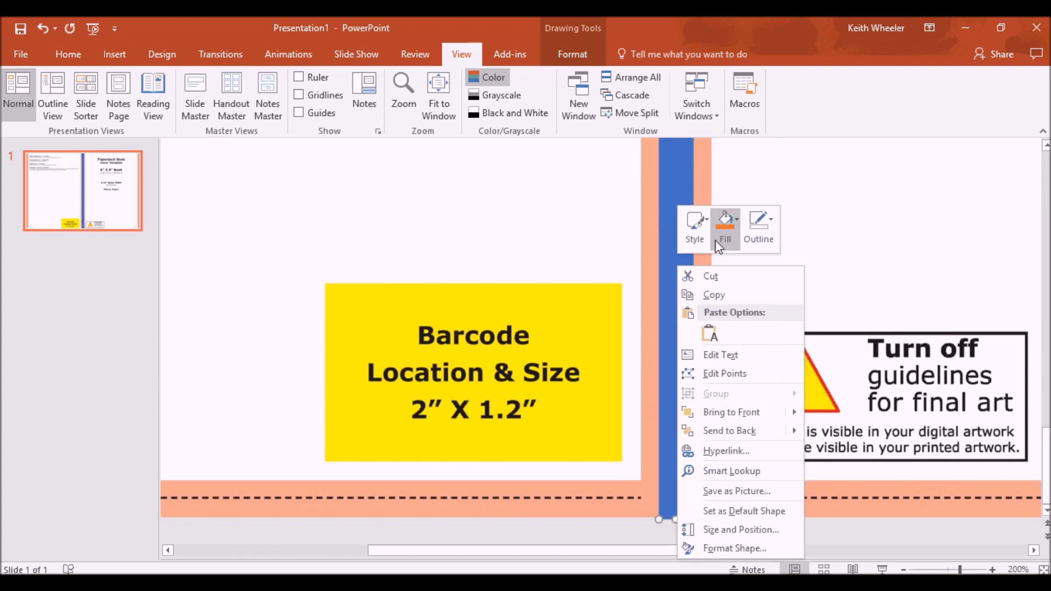
click(727, 235)
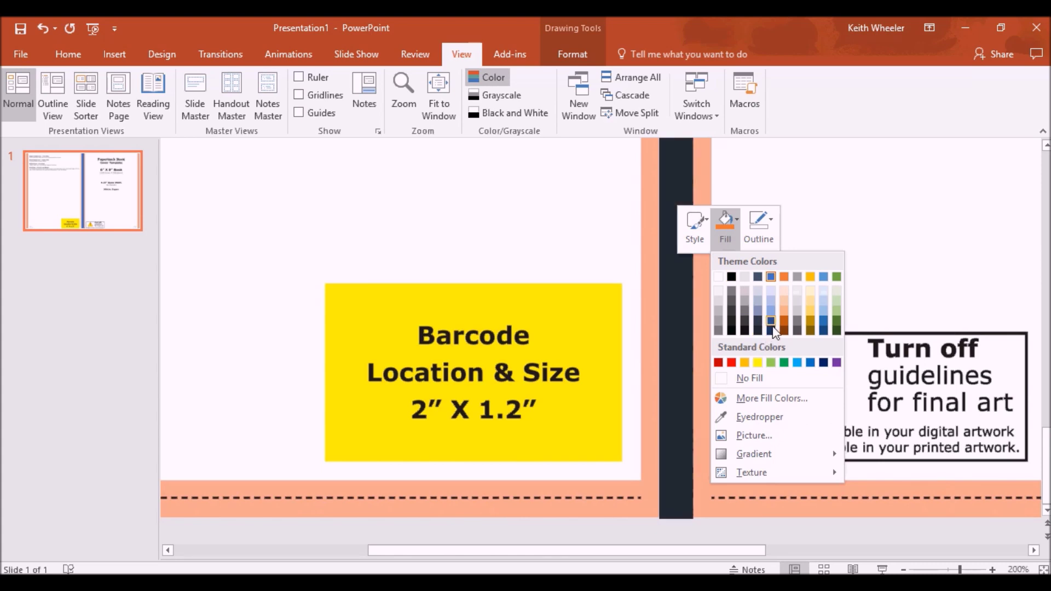
click(717, 276)
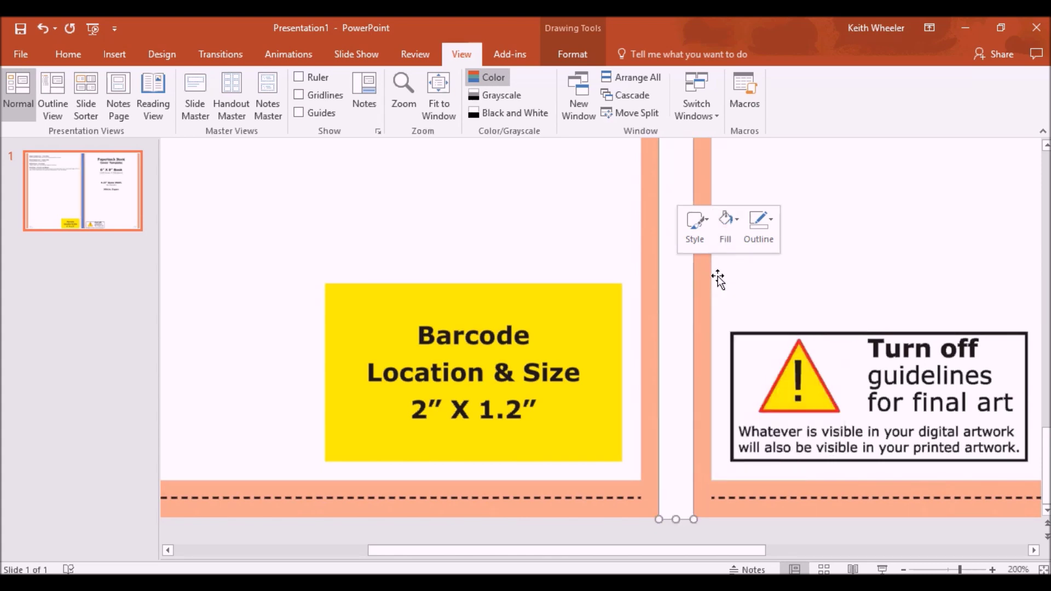
scroll(593, 290, up, 3)
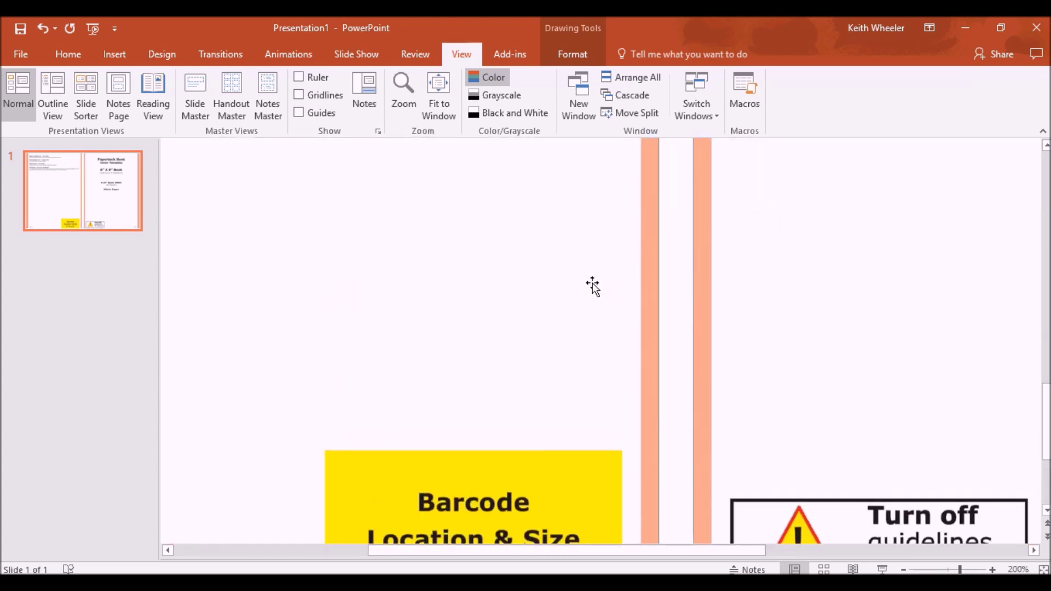
click(402, 104)
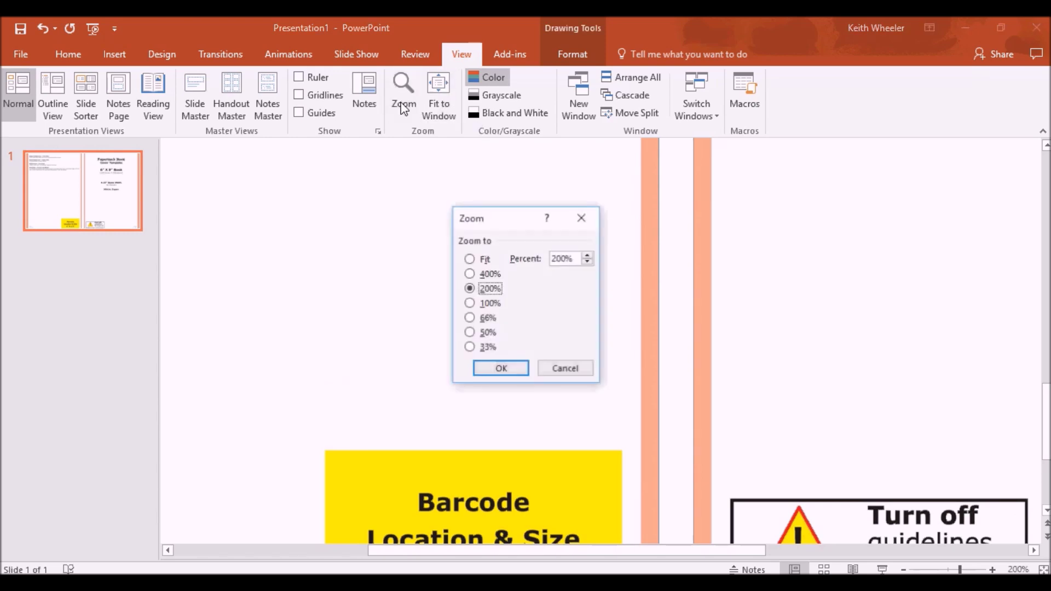
At 66% zoom, add a text box with the author's name and rotate it vertical.
click(487, 318)
click(515, 368)
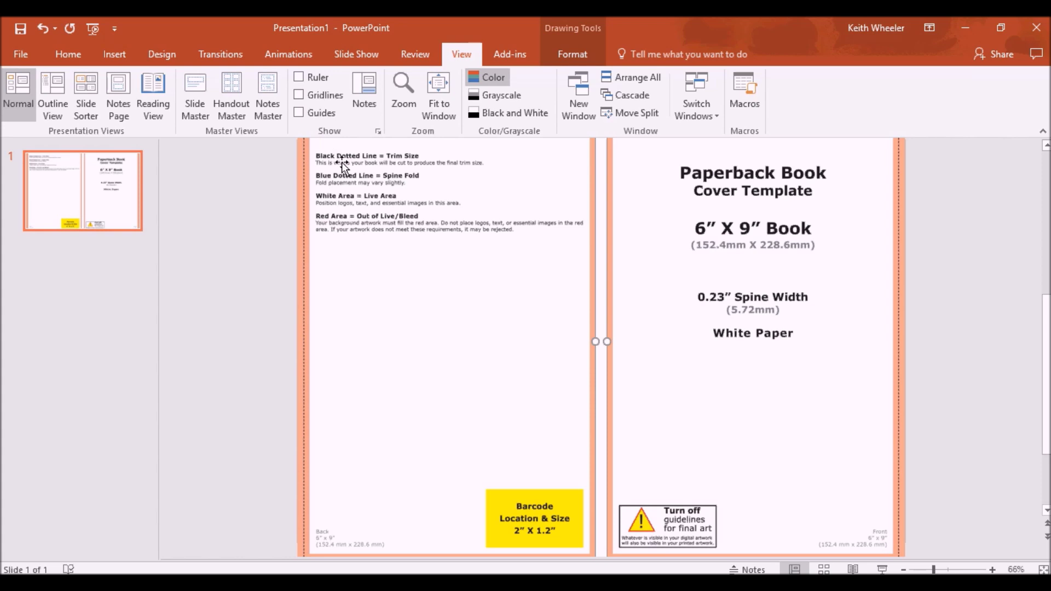
click(122, 57)
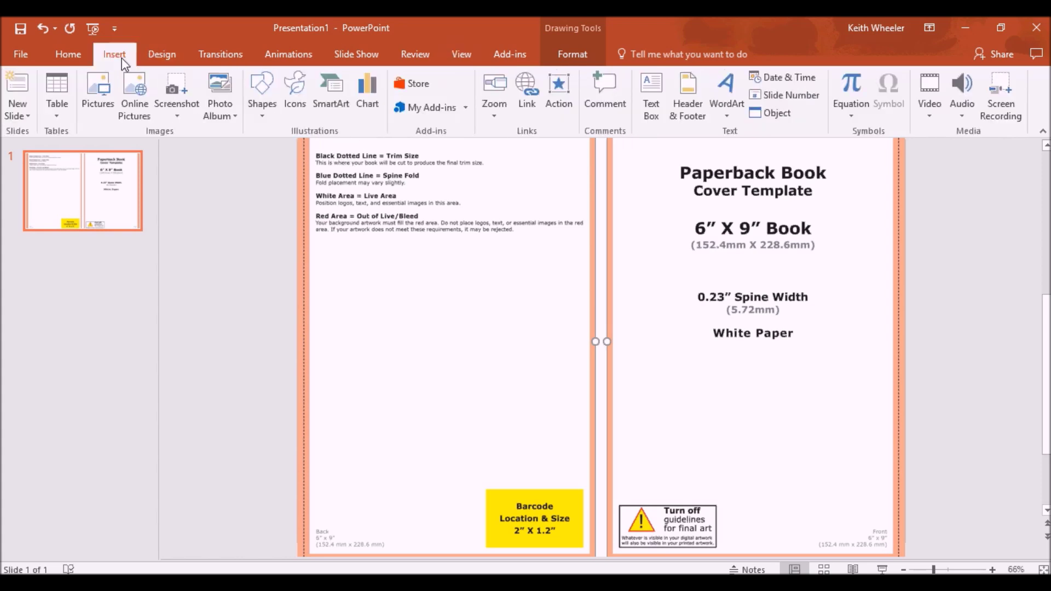
click(648, 96)
drag(632, 246, 886, 420)
text(Keith)
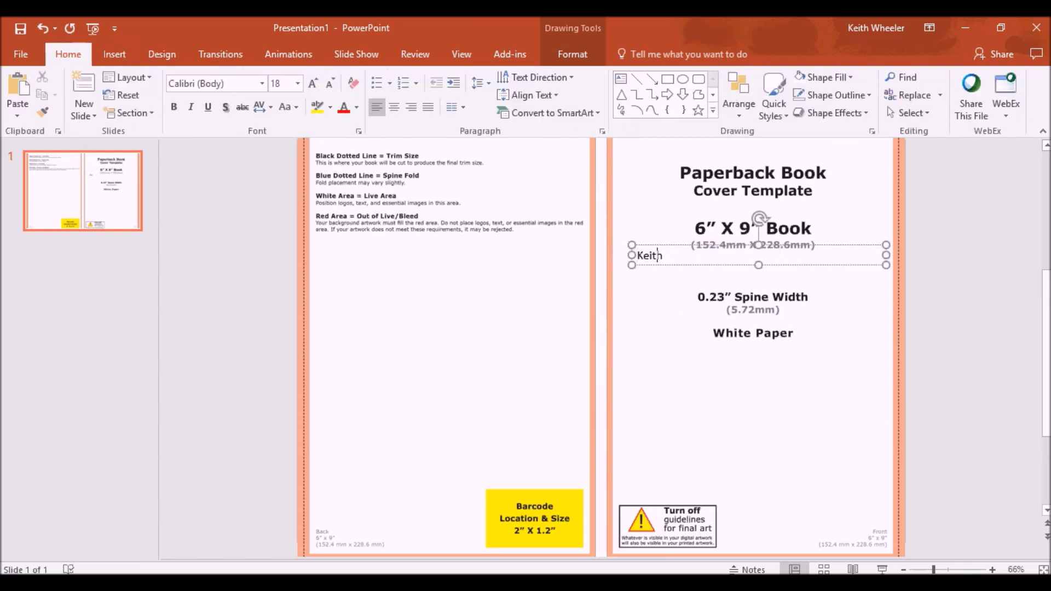
text( Wheeler)
drag(759, 218, 603, 248)
triple_click(604, 230)
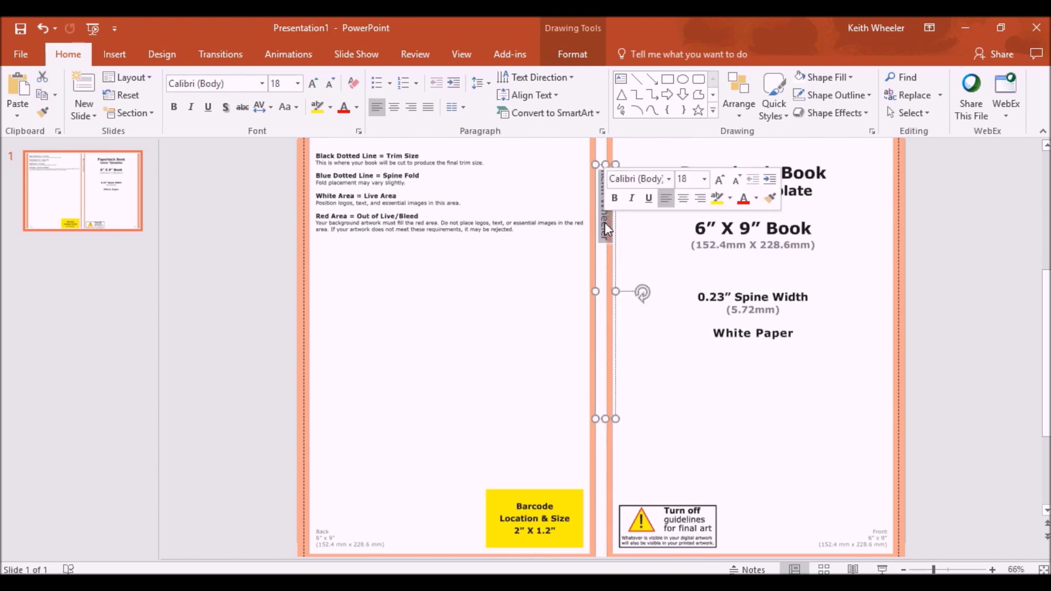
Set the spine author name to 10 pt and move it higher up the spine.
click(704, 179)
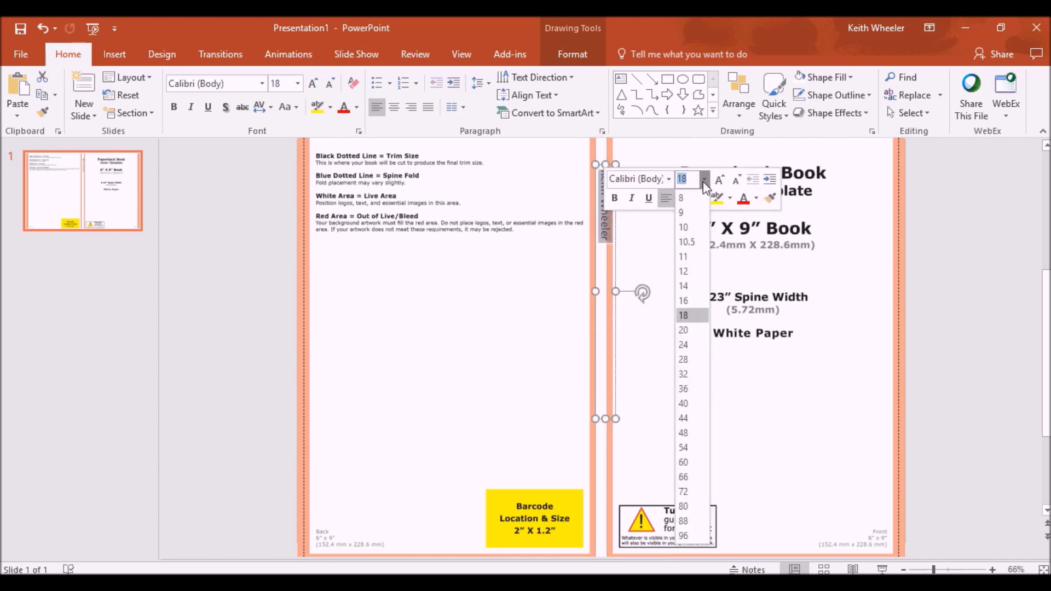
click(683, 227)
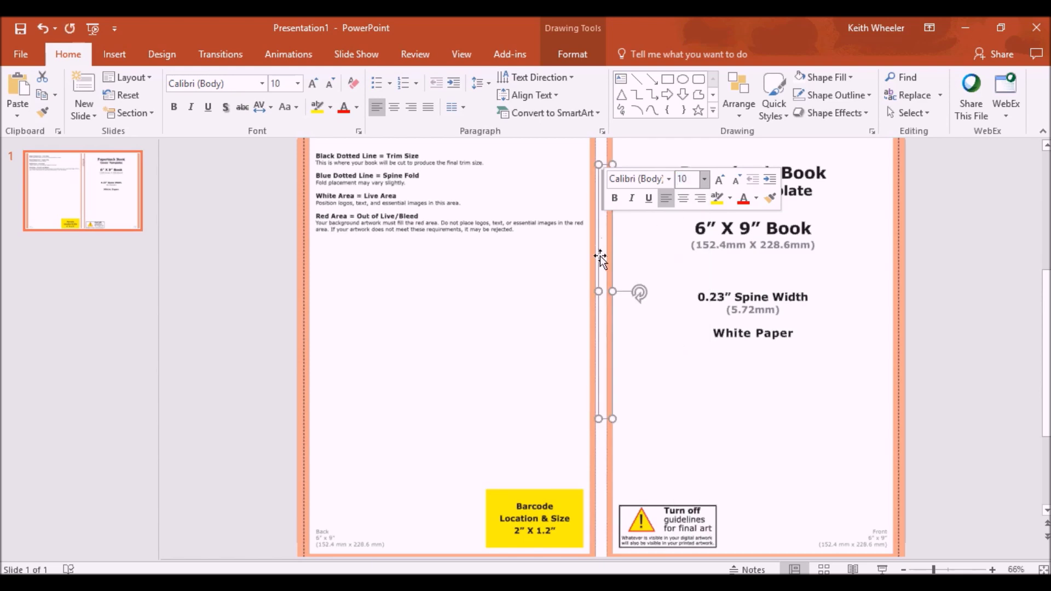
scroll(602, 274, up, 2)
drag(606, 289, 606, 272)
Duplicate the spine text as 'Book Title' and place it on the lower spine.
drag(653, 349, 672, 542)
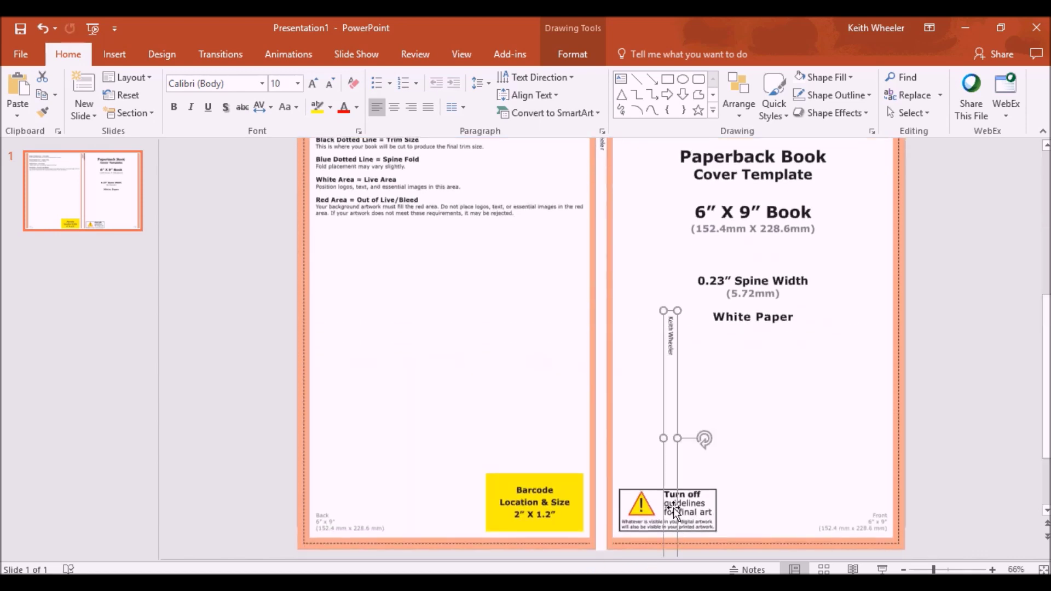
click(672, 353)
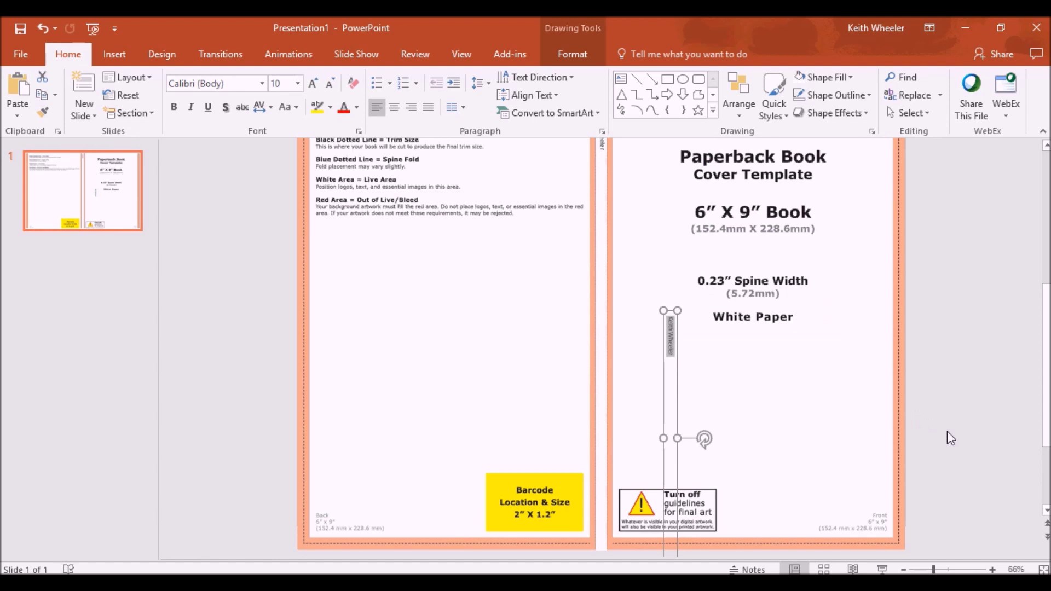
text(Book)
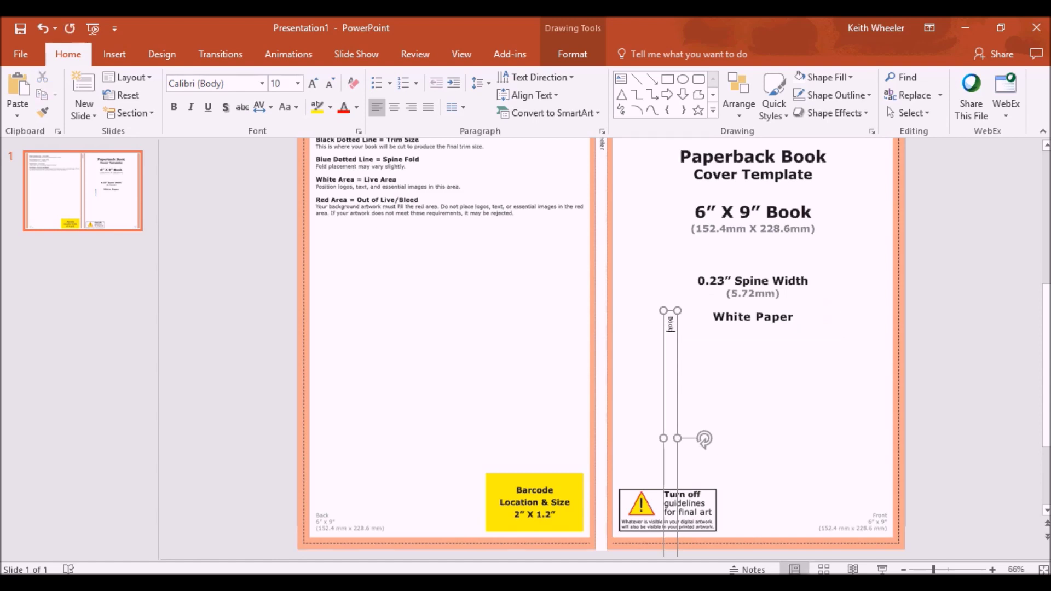
text( Titl)
drag(677, 327, 608, 483)
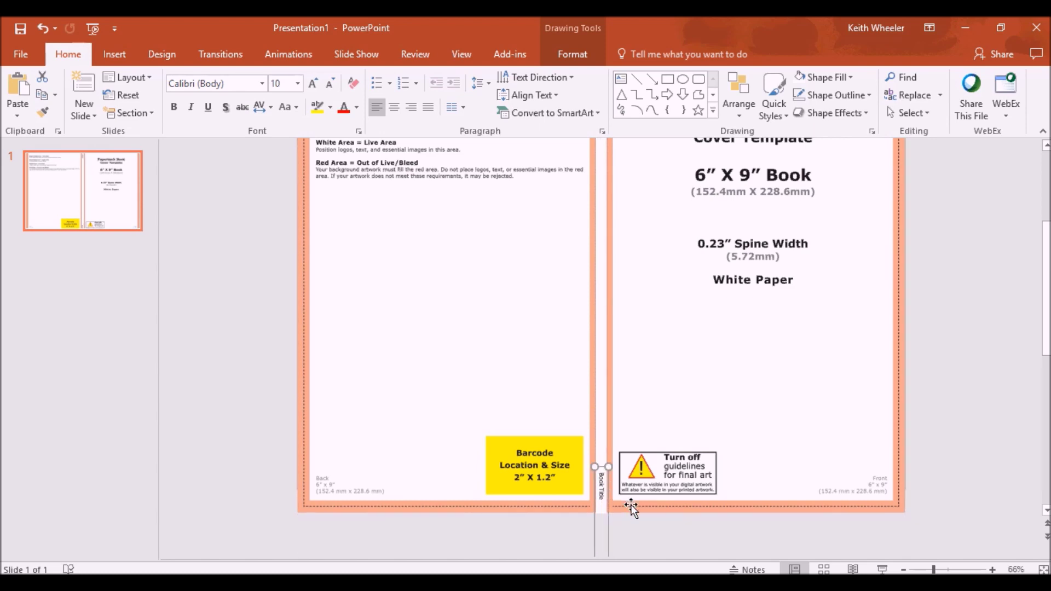
At 200% zoom, nudge the author name box slightly left and down.
click(461, 54)
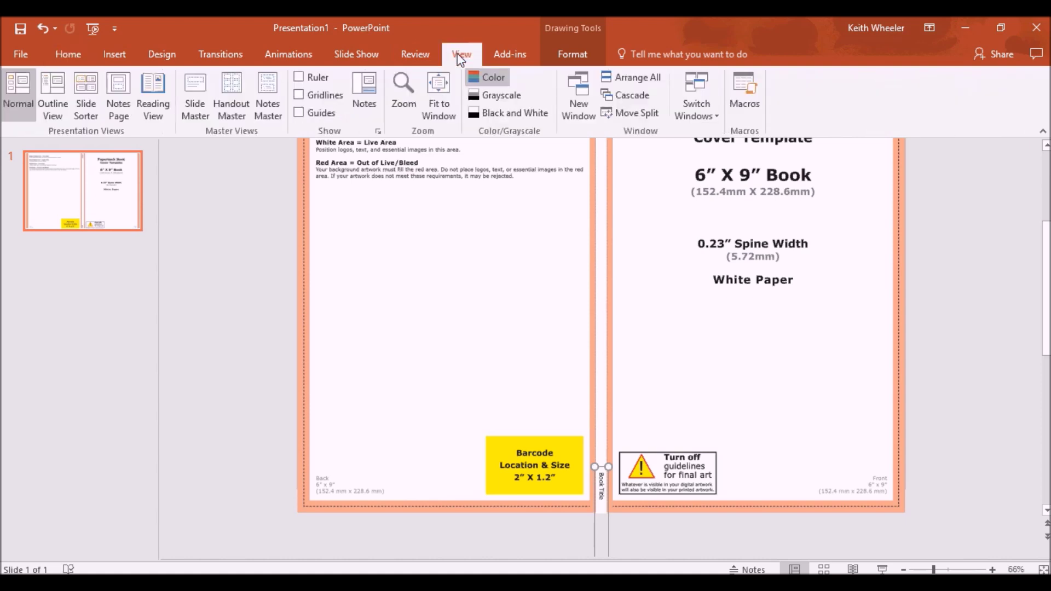
click(407, 100)
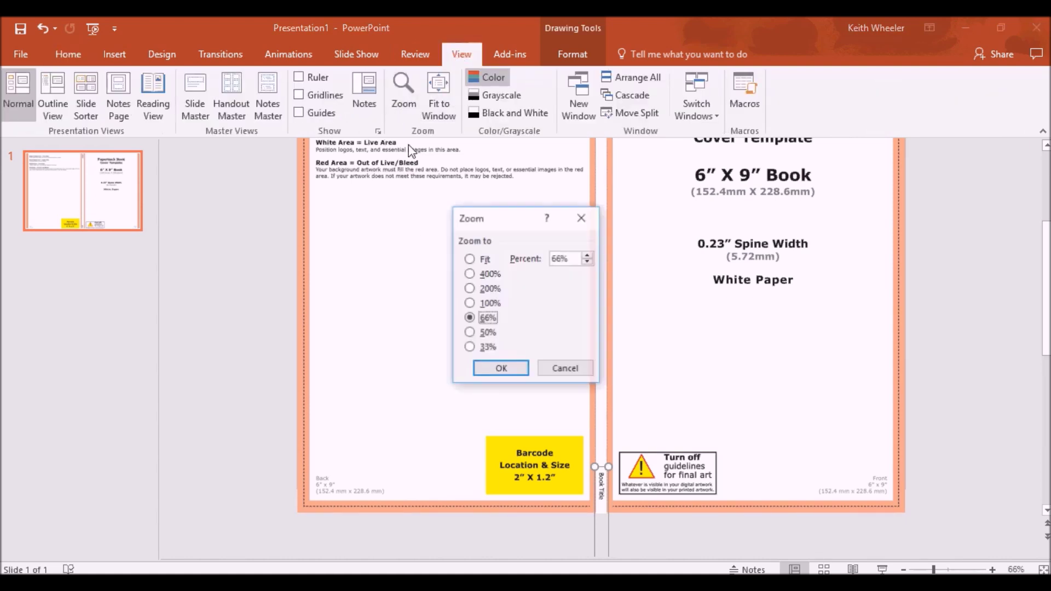
click(470, 289)
key(Return)
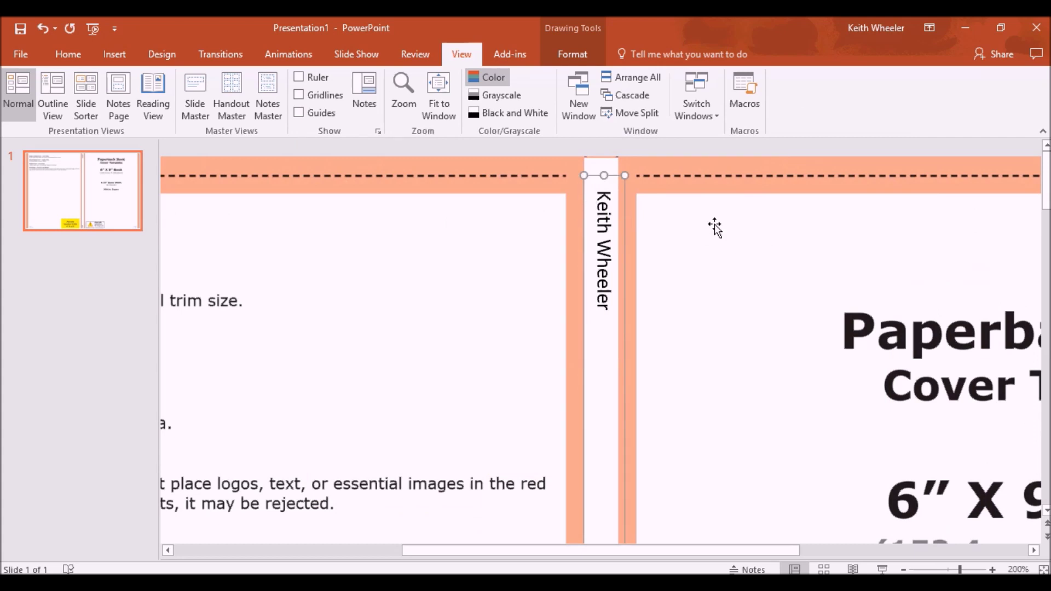
key(ctrl+Left)
key(ctrl+Left)
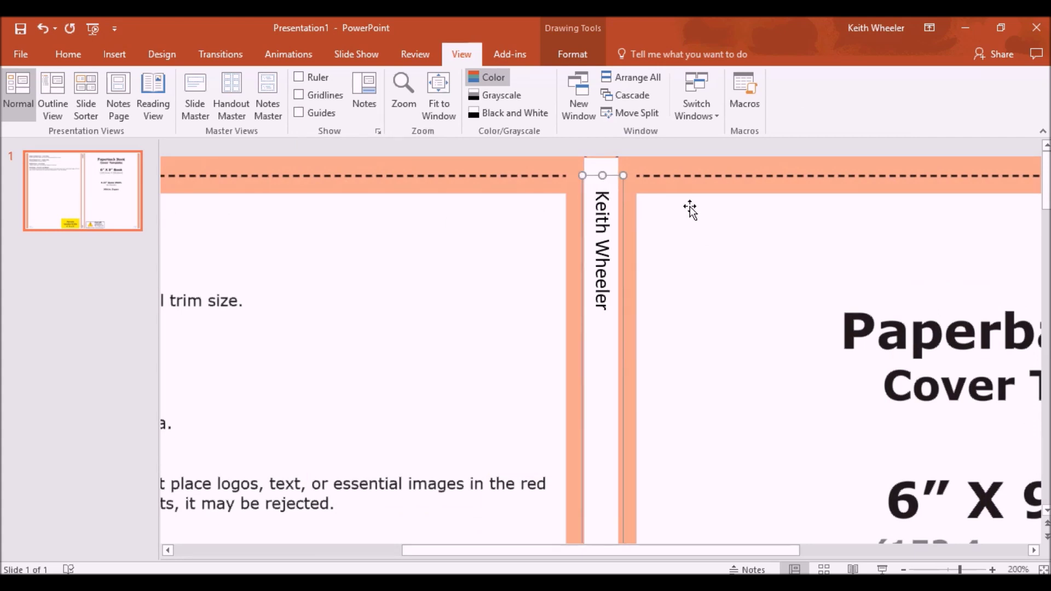
key(ctrl+Down)
key(ctrl+Down)
key(ctrl+Down)
key(ctrl+Down)
key(ctrl+Down)
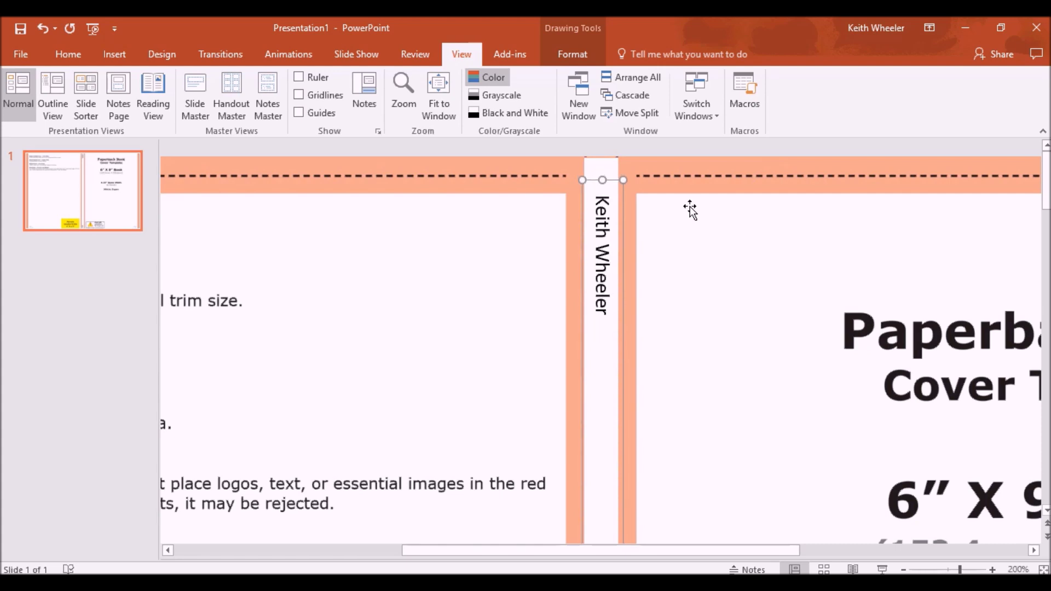
key(ctrl+Down)
key(ctrl+Down)
key(ctrl+Down)
key(ctrl+Down)
key(ctrl+Down)
key(ctrl+Down)
key(ctrl+Down)
key(ctrl+Down)
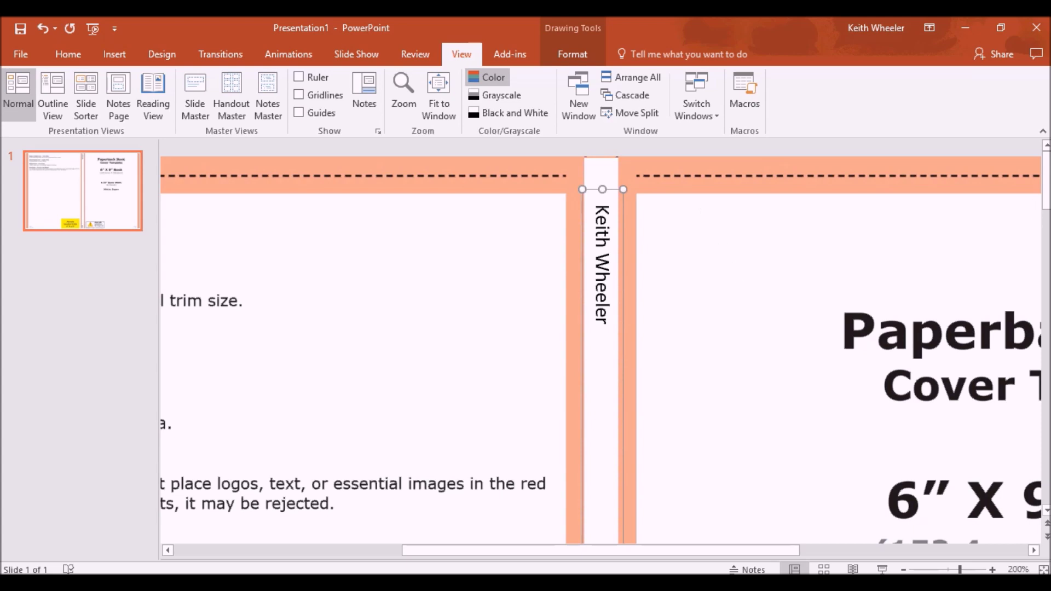
drag(1046, 186, 1046, 392)
Nudge the Book Title box slightly right and up, then fit the slide to the window.
scroll(580, 200, up, 2)
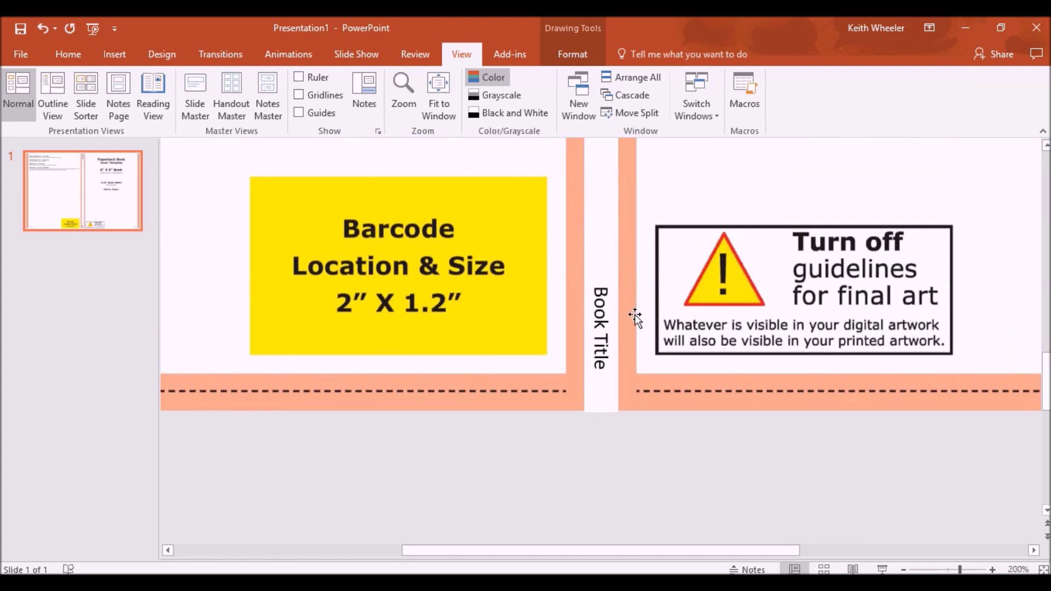
click(614, 304)
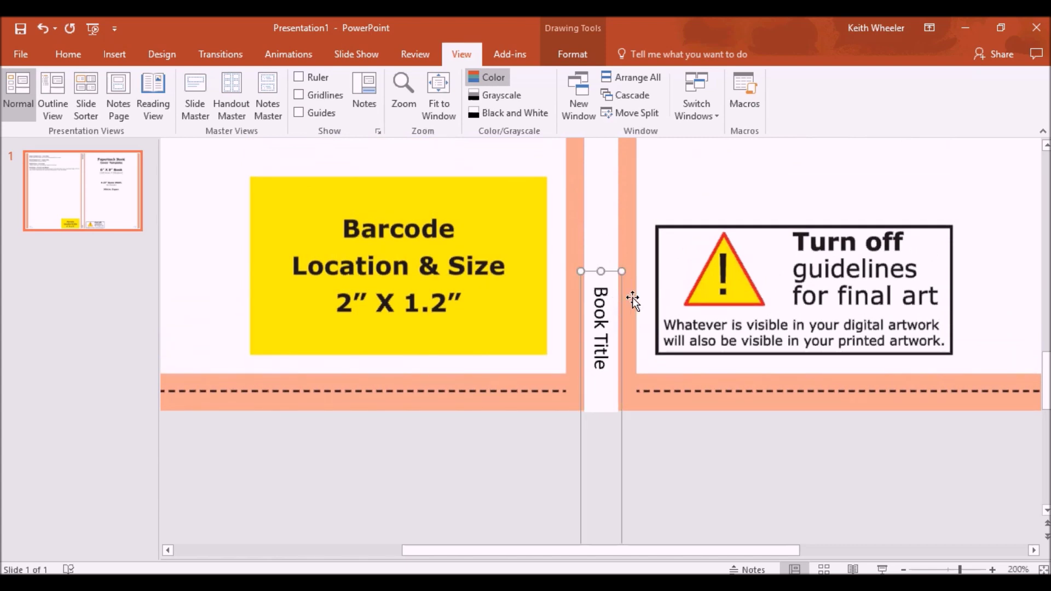
key(ctrl+Right)
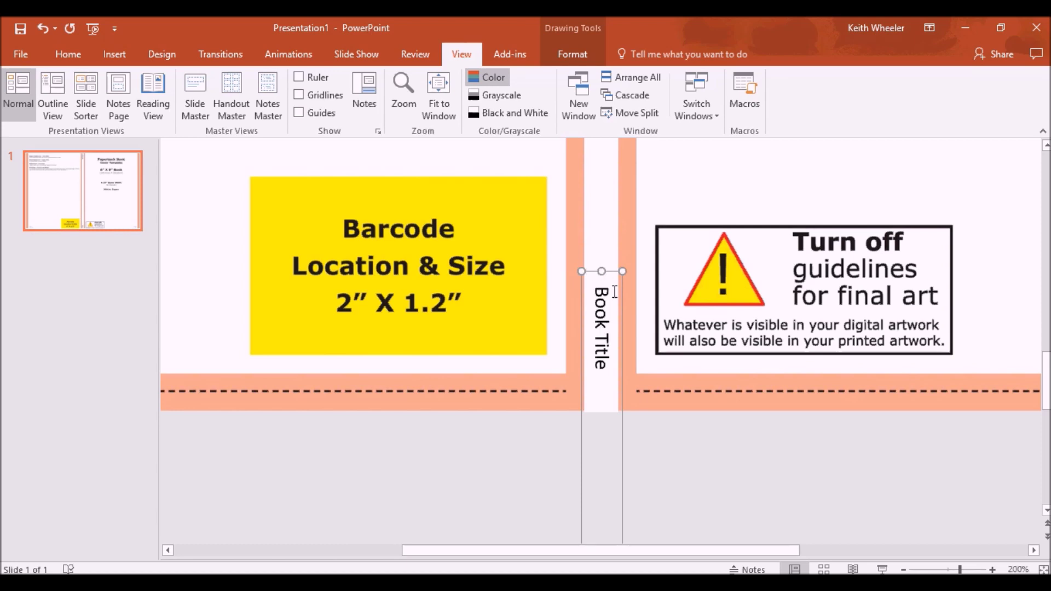
key(ctrl+Up)
key(ctrl+Up)
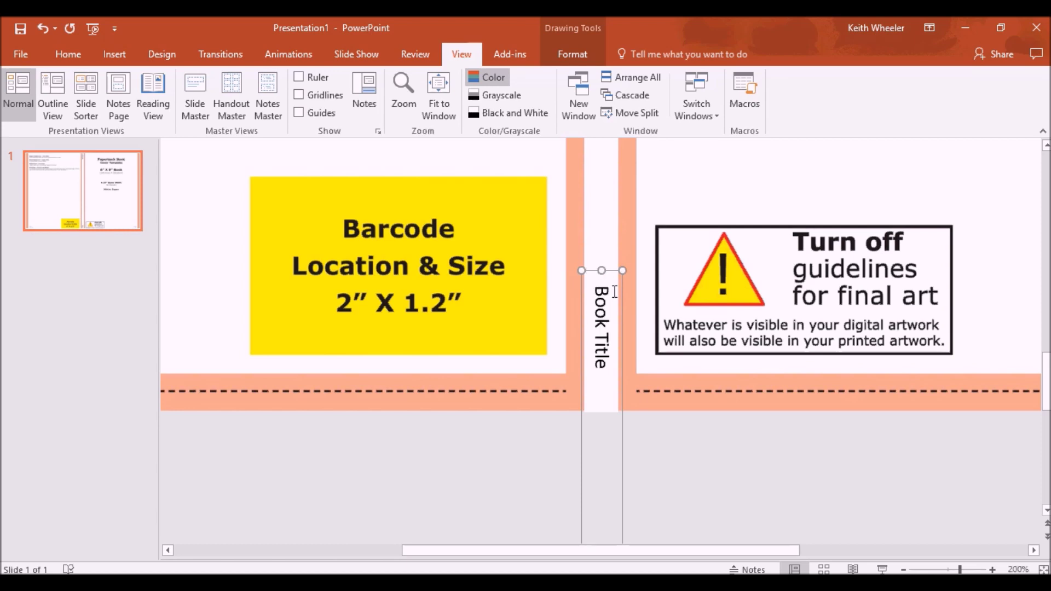
click(852, 201)
click(448, 104)
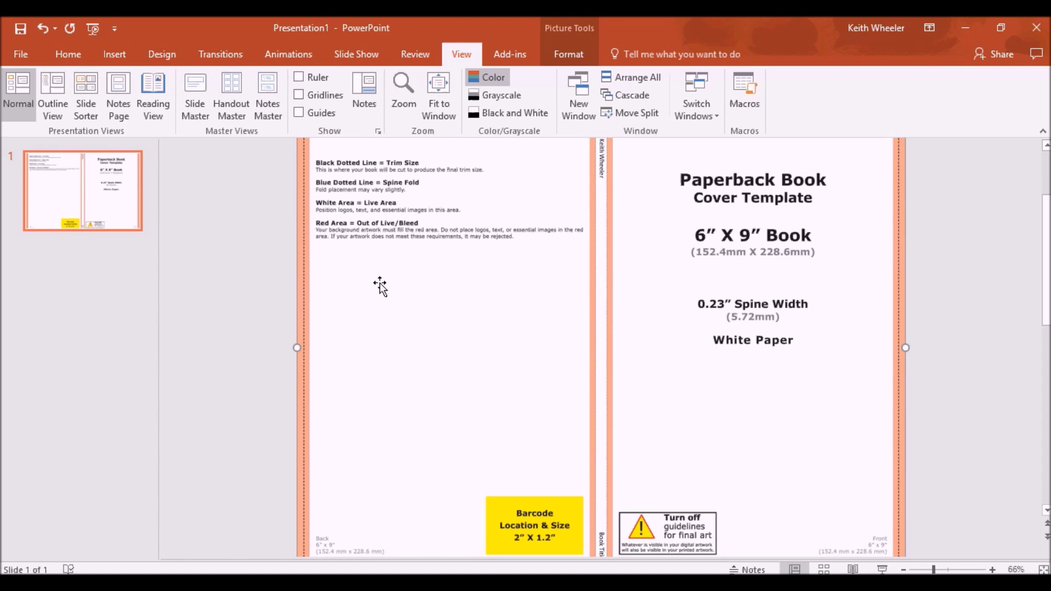
Delete the template overlay picture to reveal the black TOP SECRET cover.
key(Delete)
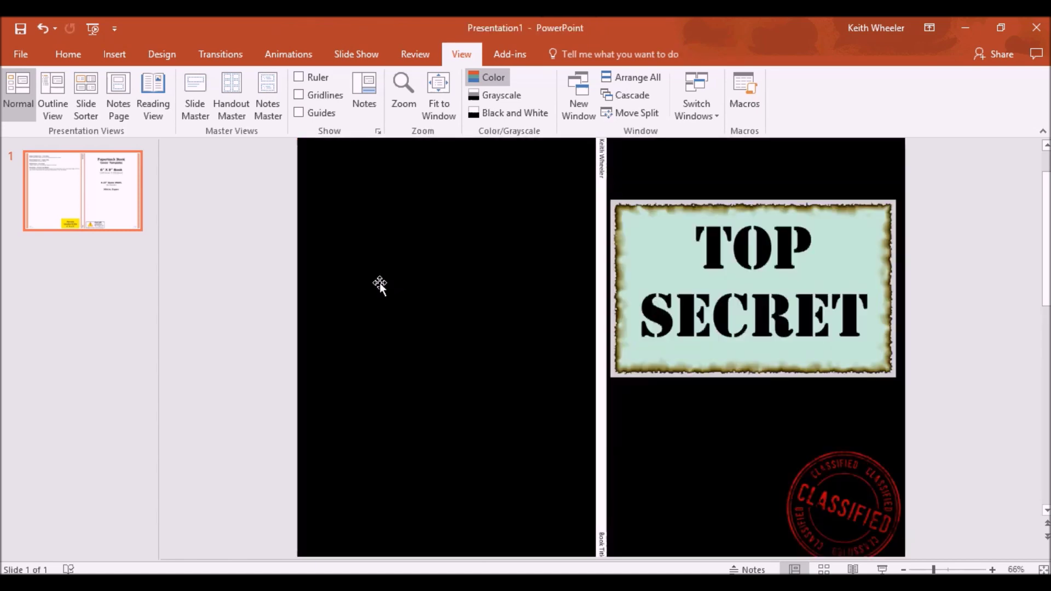